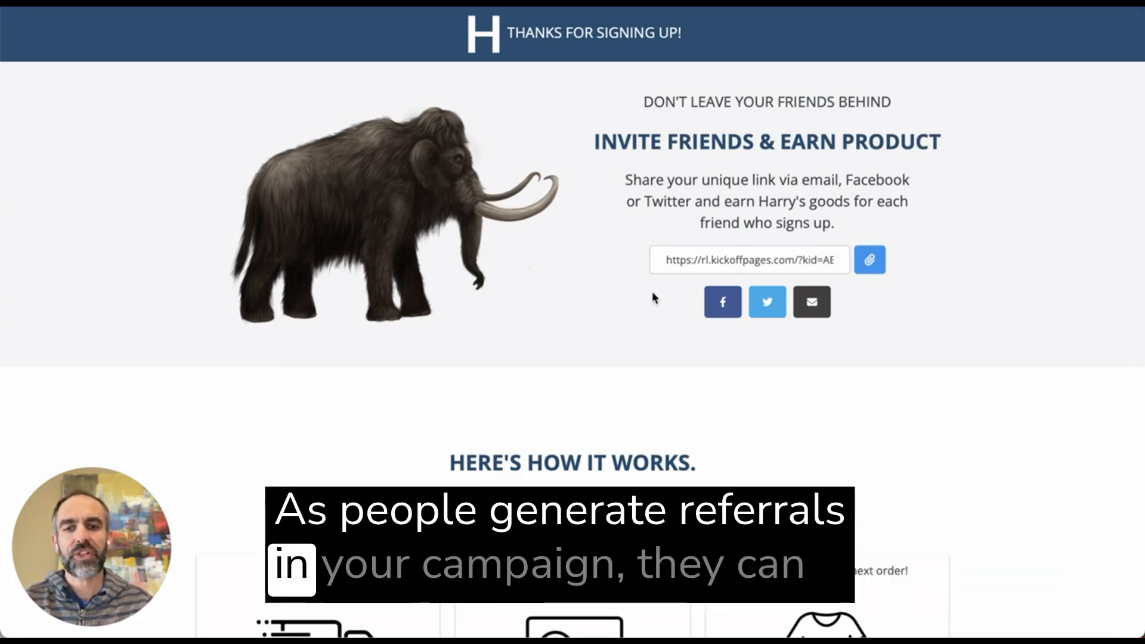
{"action": "scroll", "coordinate": [653, 293], "scroll_direction": "down", "scroll_amount": 1}
{"action": "scroll", "coordinate": [653, 293], "scroll_direction": "down", "scroll_amount": 4}
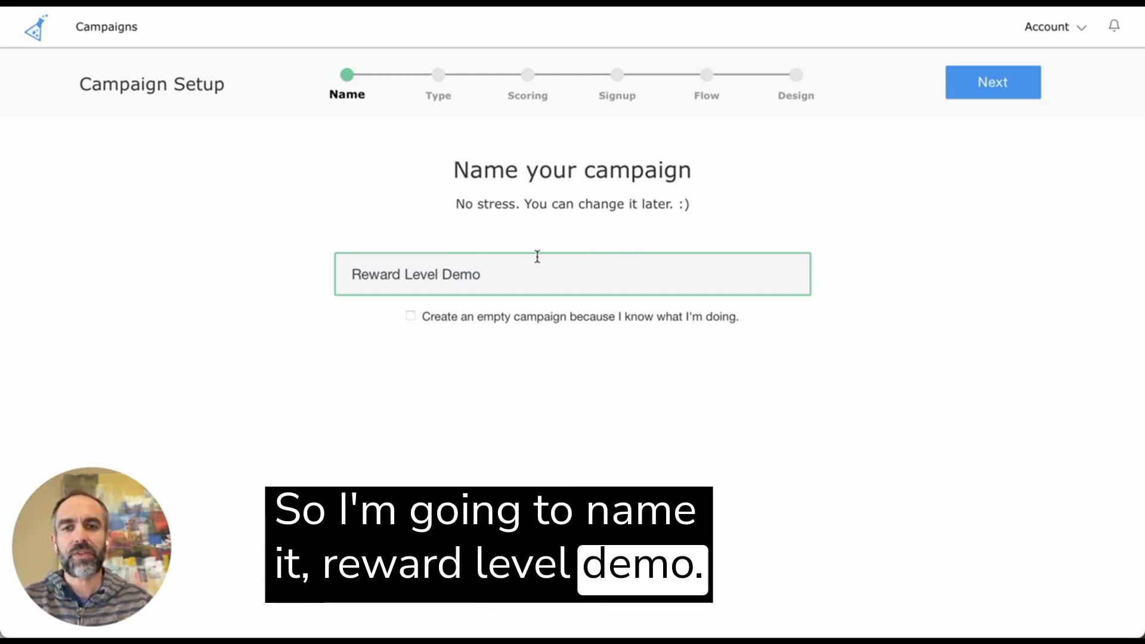
Name the new campaign Reward Level Demo and choose the Milestone Rewards by Points campaign type.
{"action": "key", "text": "Return"}
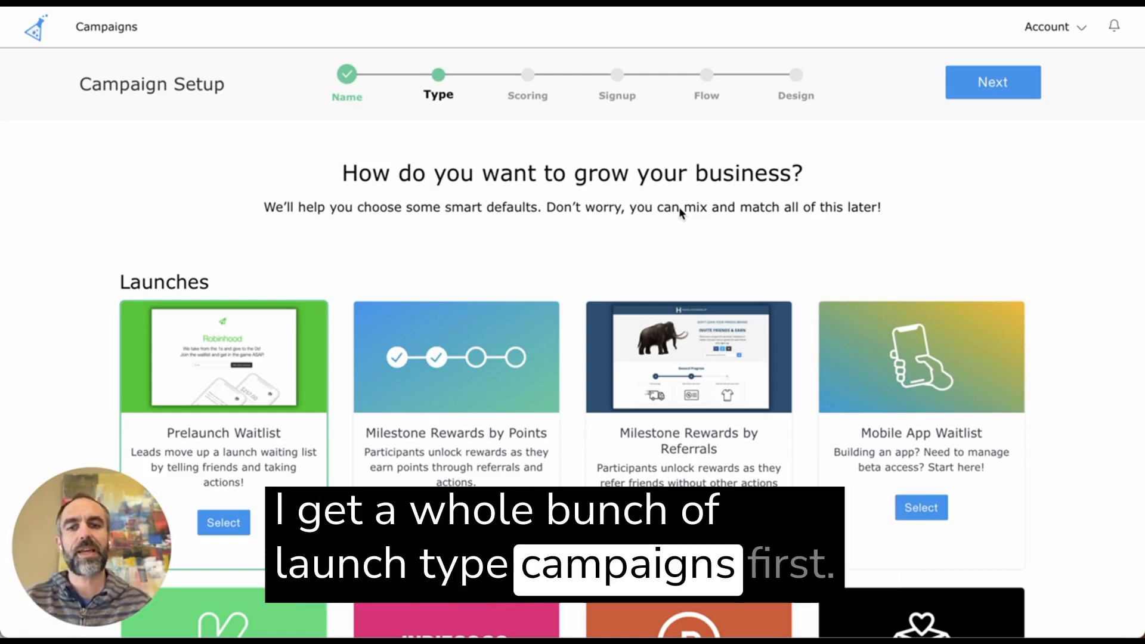
{"action": "scroll", "coordinate": [680, 213], "scroll_direction": "down", "scroll_amount": 2}
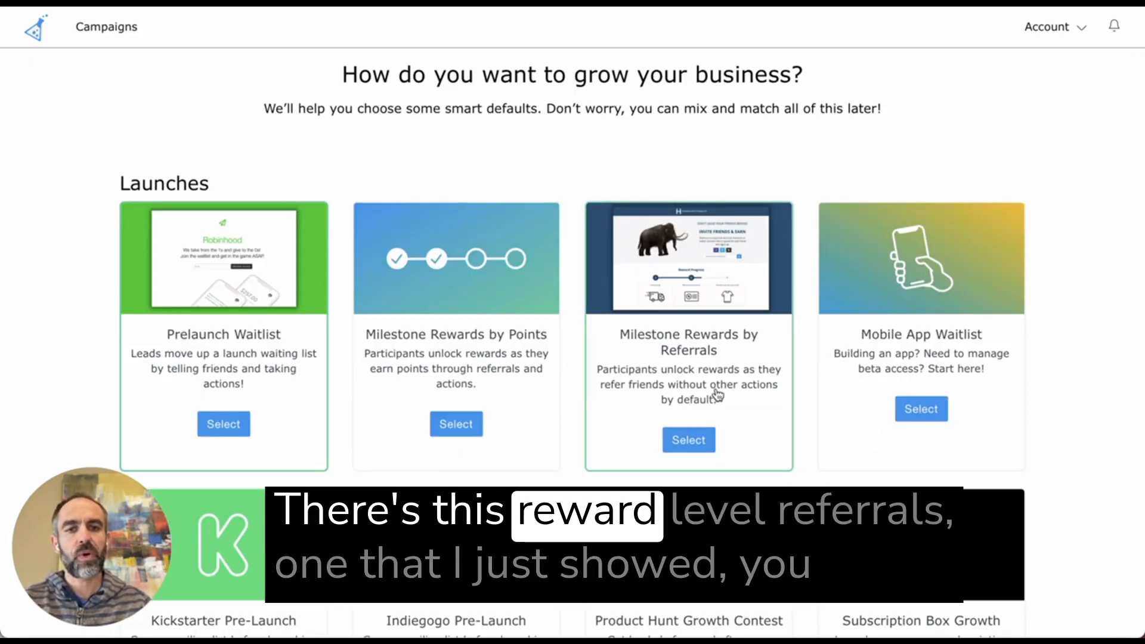
{"action": "scroll", "coordinate": [743, 391], "scroll_direction": "down", "scroll_amount": 1}
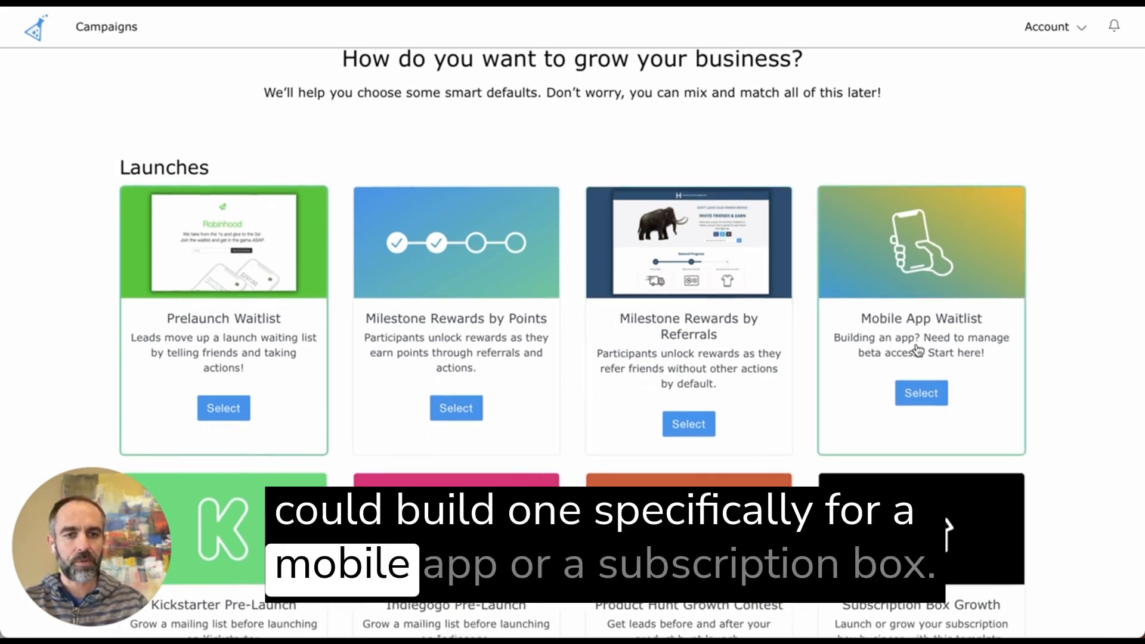
{"action": "scroll", "coordinate": [917, 351], "scroll_direction": "down", "scroll_amount": 2}
{"action": "scroll", "coordinate": [512, 349], "scroll_direction": "up", "scroll_amount": 3}
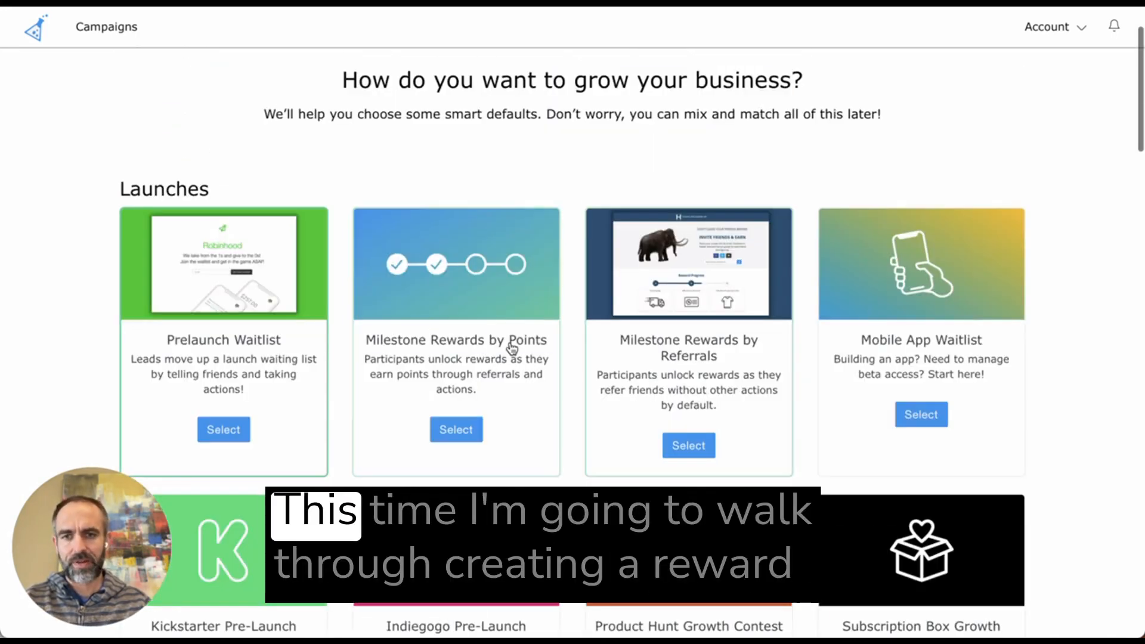
{"action": "left_click", "coordinate": [457, 432]}
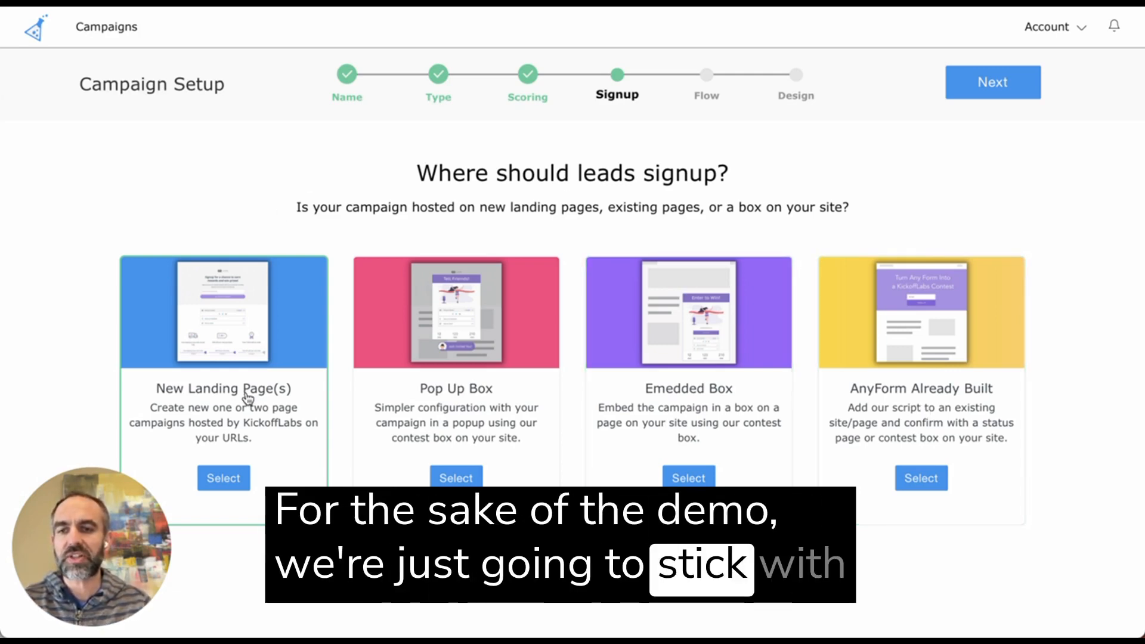
Have leads sign up on New Landing Page(s) and use the Landing Page to Status Page flow.
{"action": "left_click", "coordinate": [227, 479]}
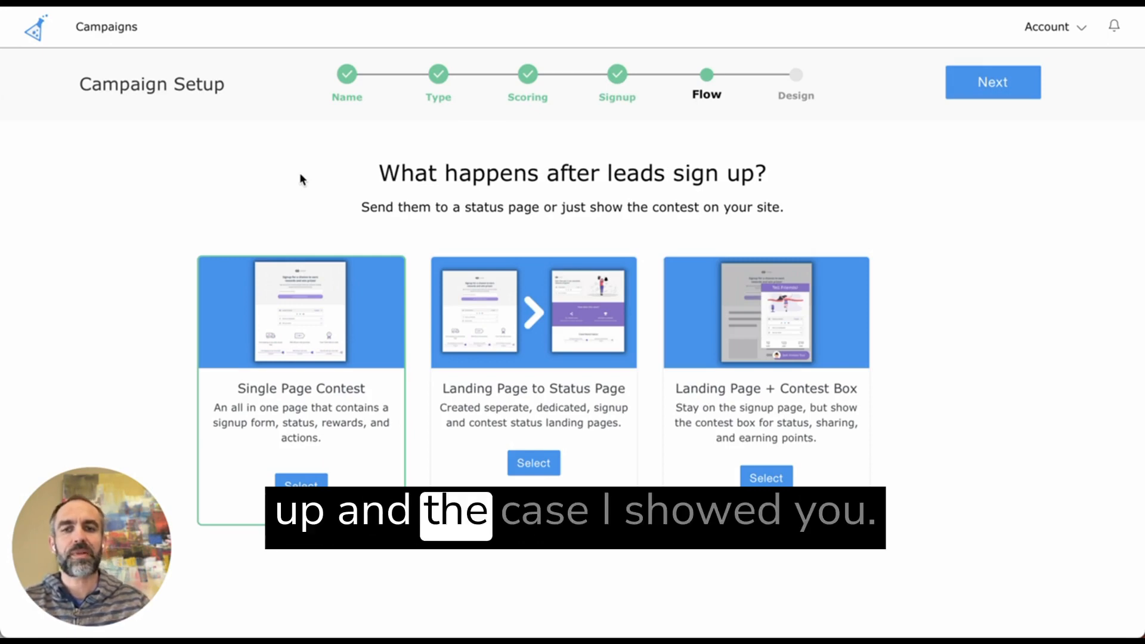
{"action": "left_click", "coordinate": [519, 398]}
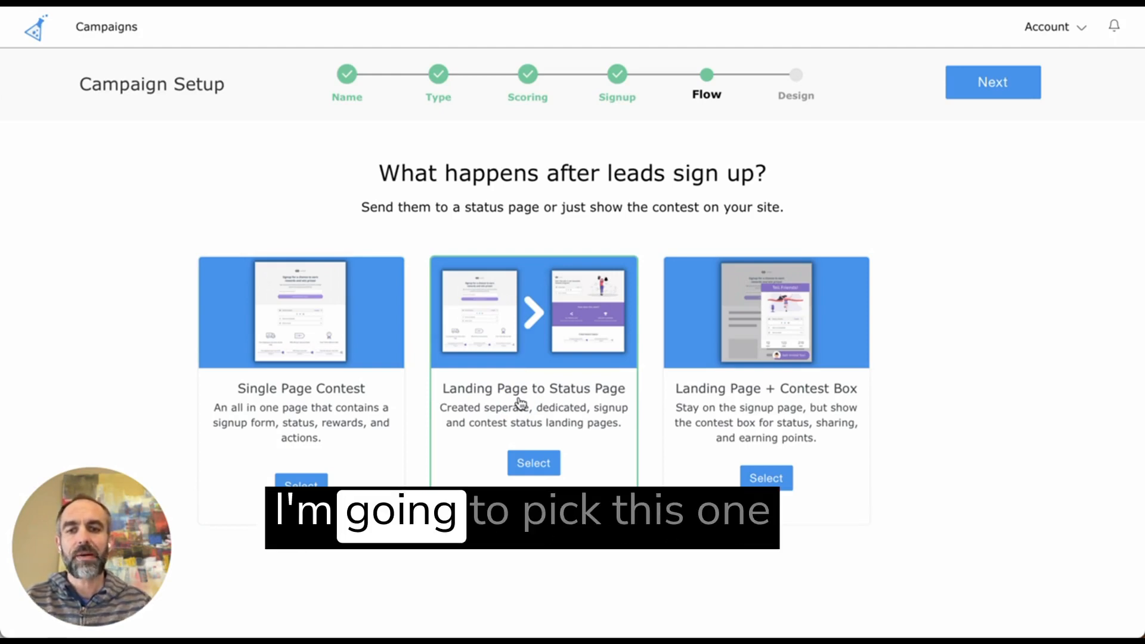
{"action": "left_click", "coordinate": [520, 404]}
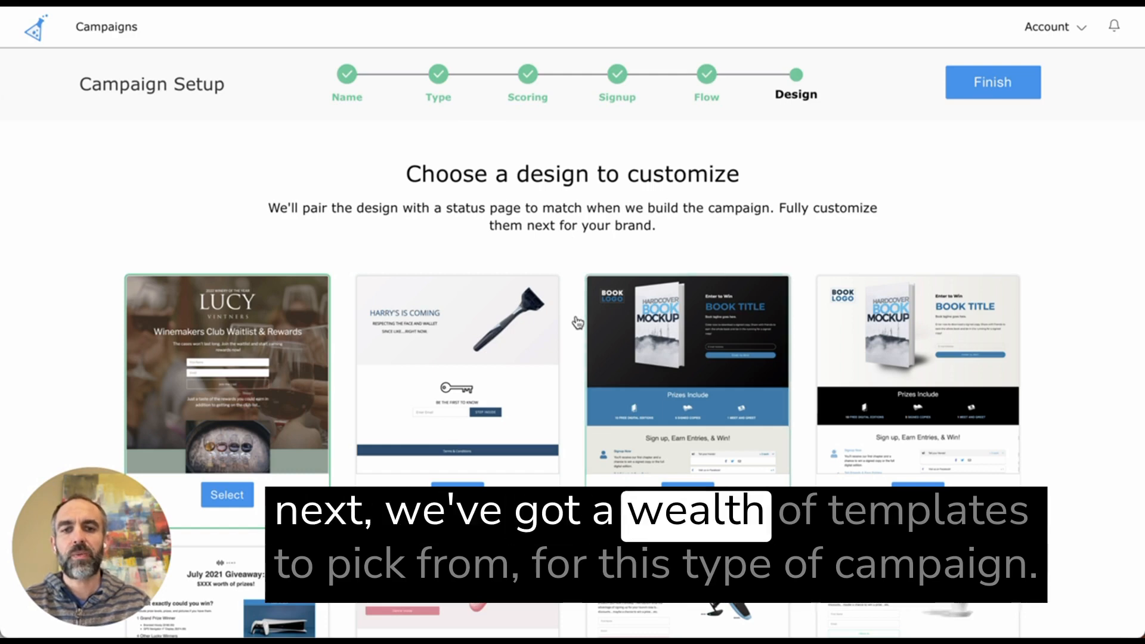
Browse the design templates and choose the Lucy Vintners Winemakers Club Waitlist & Rewards design for the campaign.
{"action": "scroll", "coordinate": [578, 323], "scroll_direction": "down", "scroll_amount": 5}
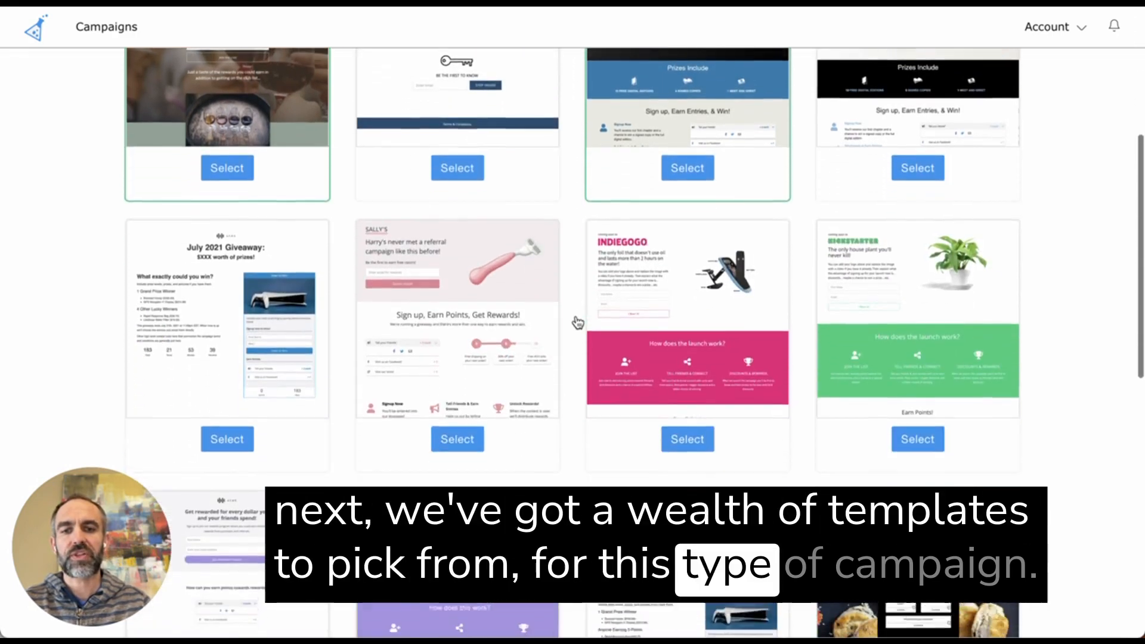
{"action": "scroll", "coordinate": [578, 323], "scroll_direction": "down", "scroll_amount": 10}
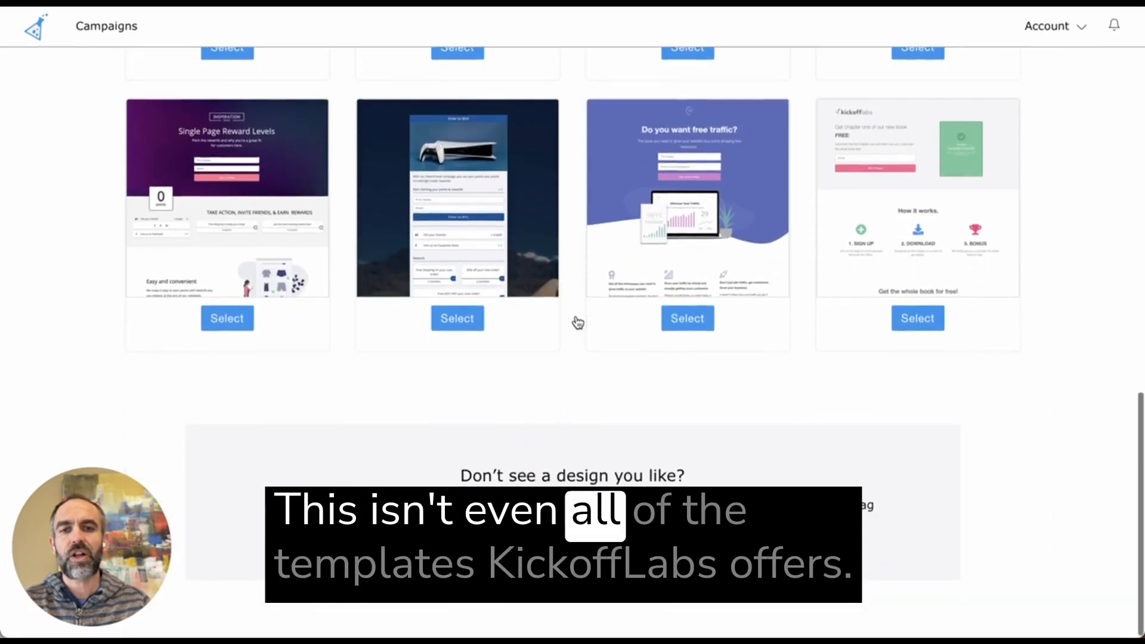
{"action": "scroll", "coordinate": [578, 323], "scroll_direction": "up", "scroll_amount": 15}
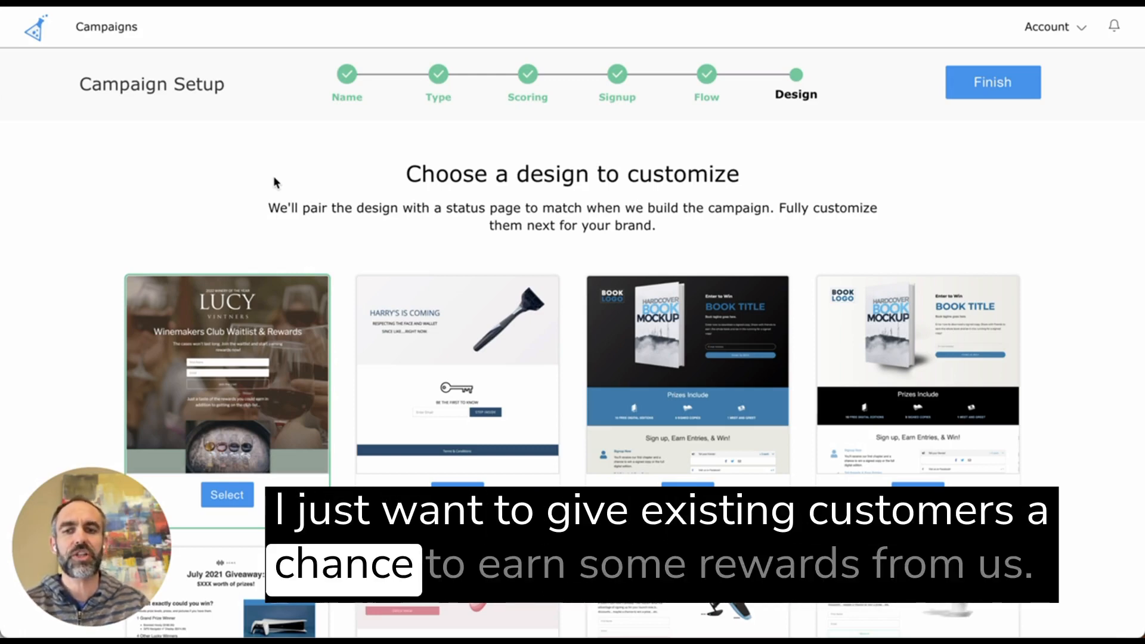
{"action": "mouse_move", "coordinate": [244, 395]}
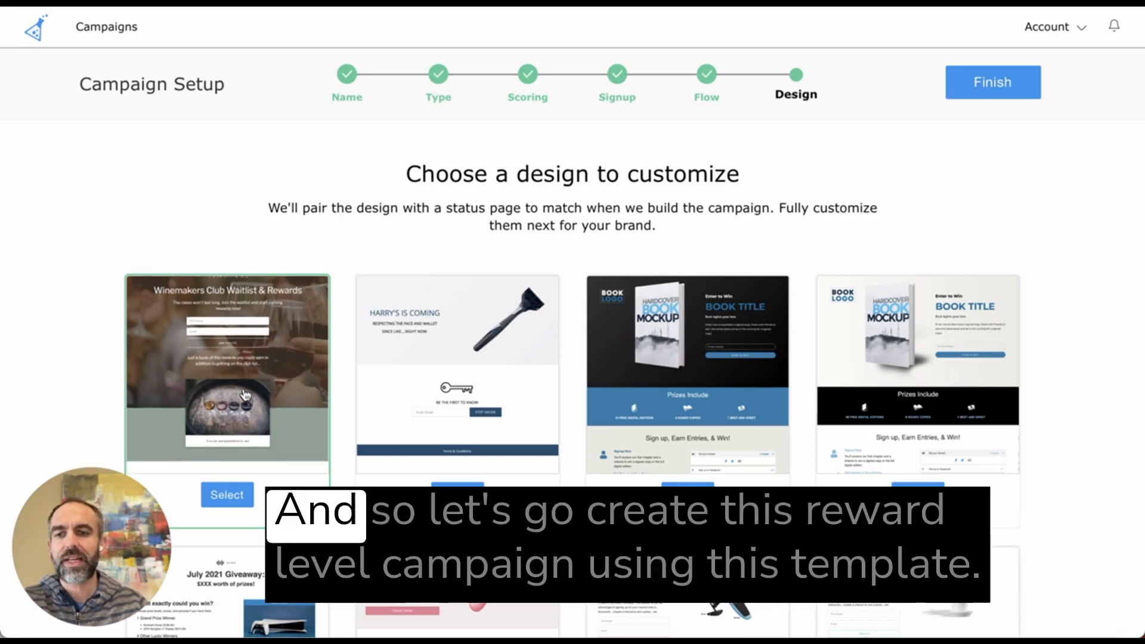
{"action": "left_click", "coordinate": [239, 497]}
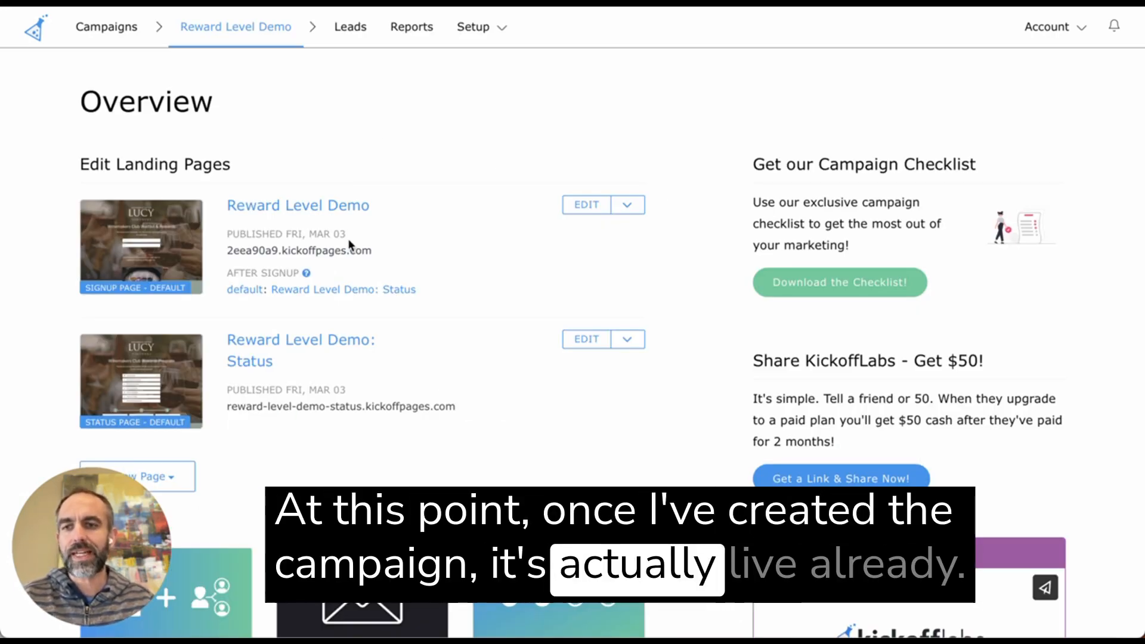
Open the campaign's live signup page and examine its form, reward teaser and reasons to join.
{"action": "left_click", "coordinate": [343, 256]}
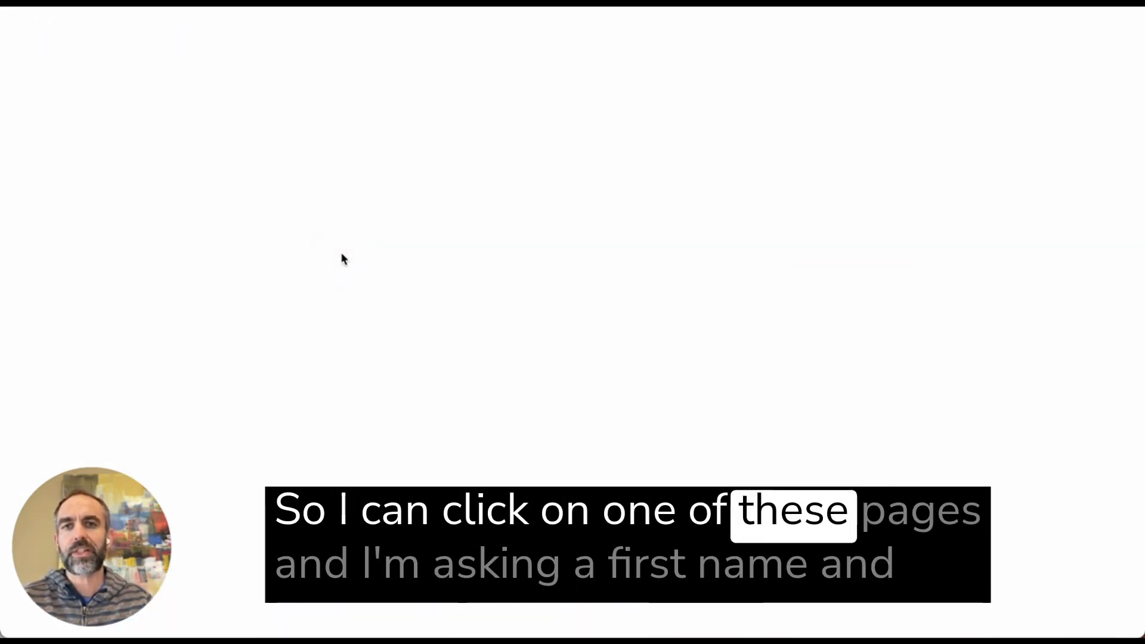
{"action": "scroll", "coordinate": [341, 254], "scroll_direction": "down", "scroll_amount": 2}
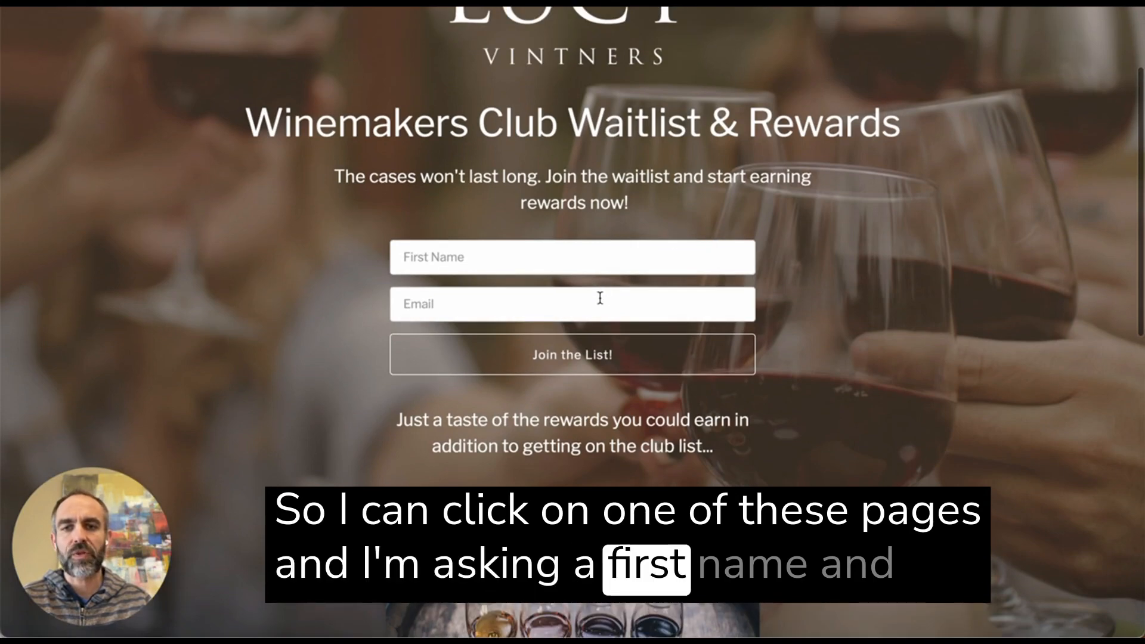
{"action": "scroll", "coordinate": [601, 302], "scroll_direction": "down", "scroll_amount": 2}
{"action": "scroll", "coordinate": [602, 284], "scroll_direction": "down", "scroll_amount": 5}
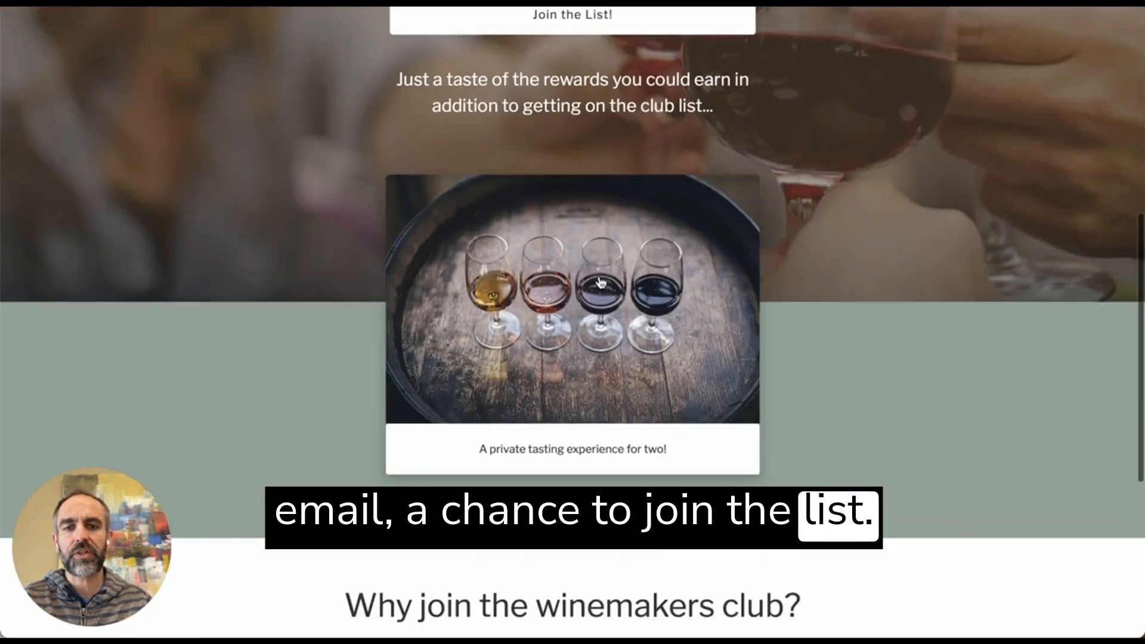
{"action": "scroll", "coordinate": [601, 283], "scroll_direction": "down", "scroll_amount": 3}
View the live status page and examine its point-earning actions, reward levels and the Tell your friends sharing options.
{"action": "left_click", "coordinate": [494, 396]}
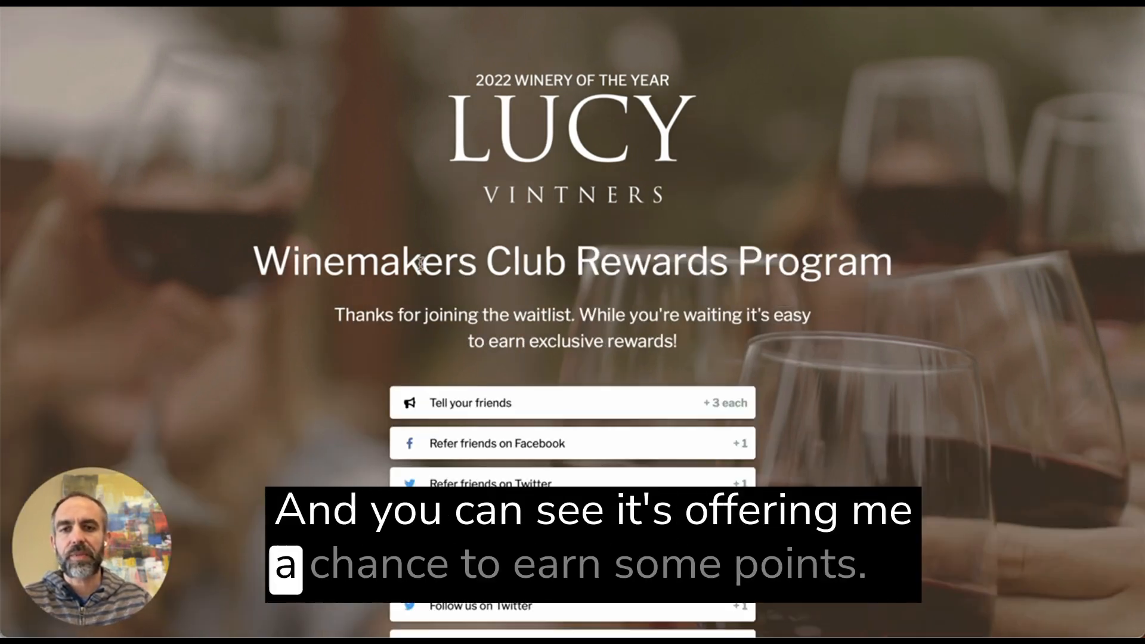
{"action": "scroll", "coordinate": [579, 297], "scroll_direction": "down", "scroll_amount": 5}
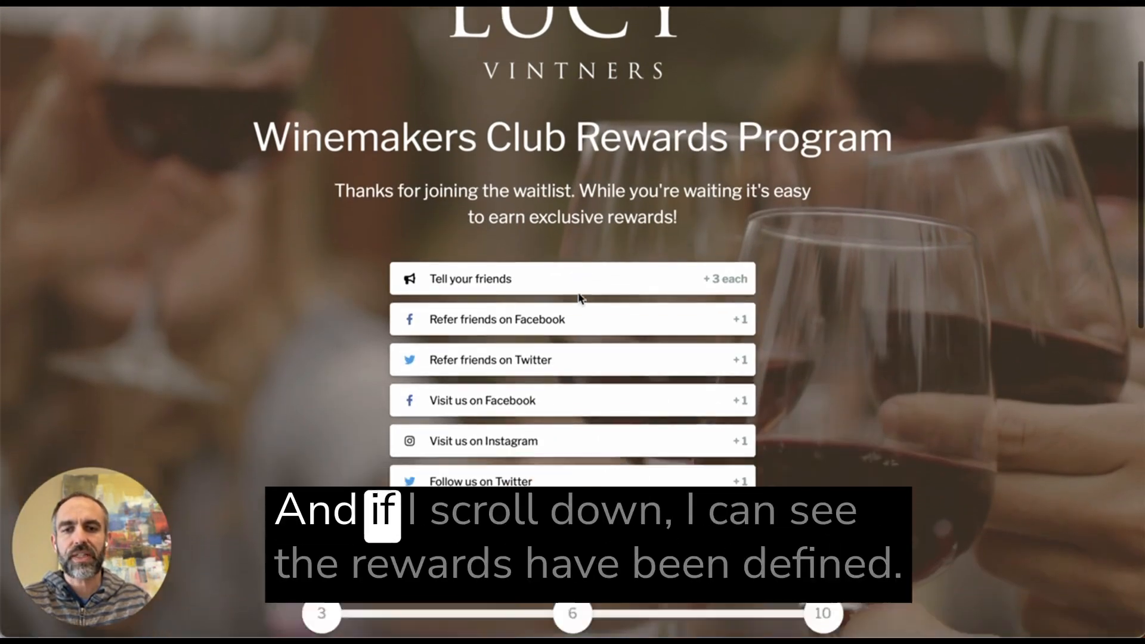
{"action": "scroll", "coordinate": [579, 297], "scroll_direction": "down", "scroll_amount": 6}
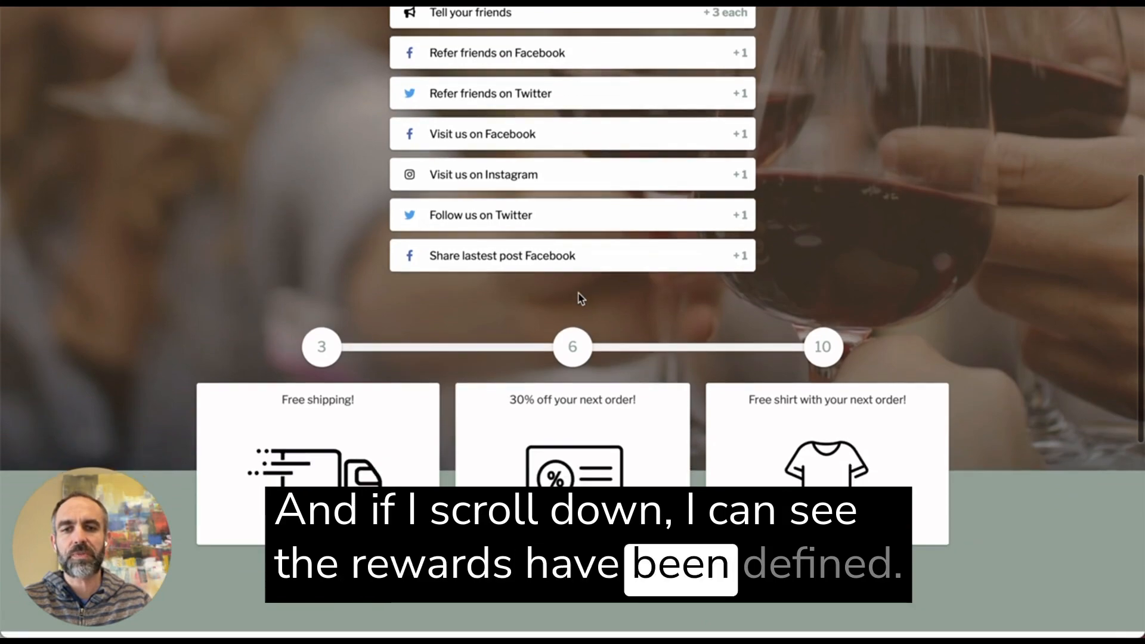
{"action": "scroll", "coordinate": [661, 321], "scroll_direction": "down", "scroll_amount": 4}
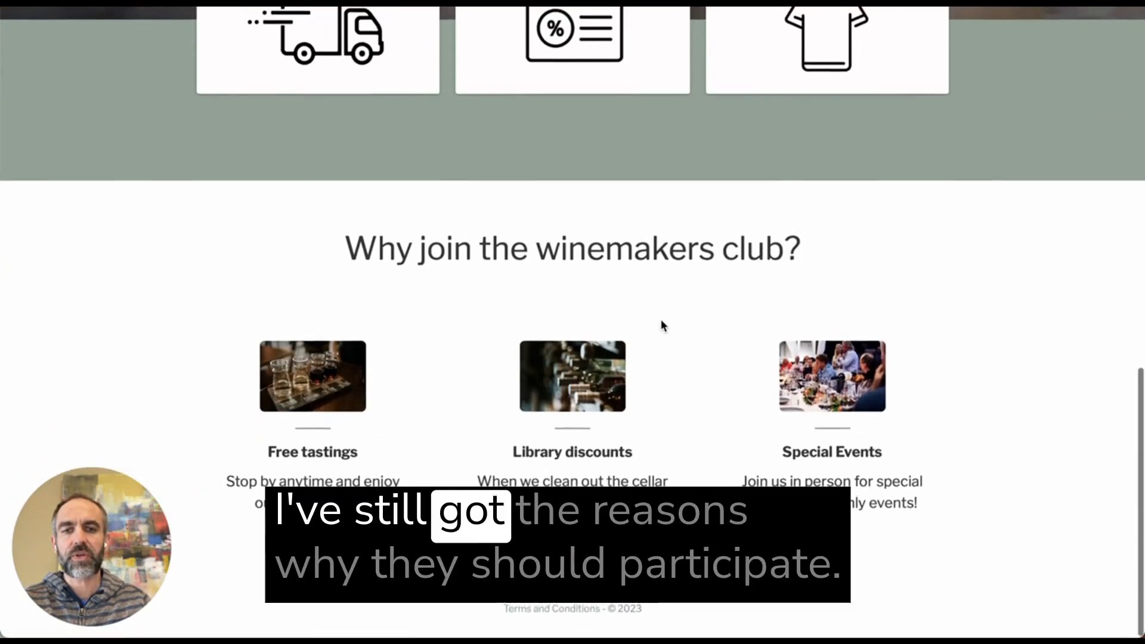
{"action": "scroll", "coordinate": [661, 321], "scroll_direction": "up", "scroll_amount": 8}
{"action": "scroll", "coordinate": [664, 325], "scroll_direction": "up", "scroll_amount": 6}
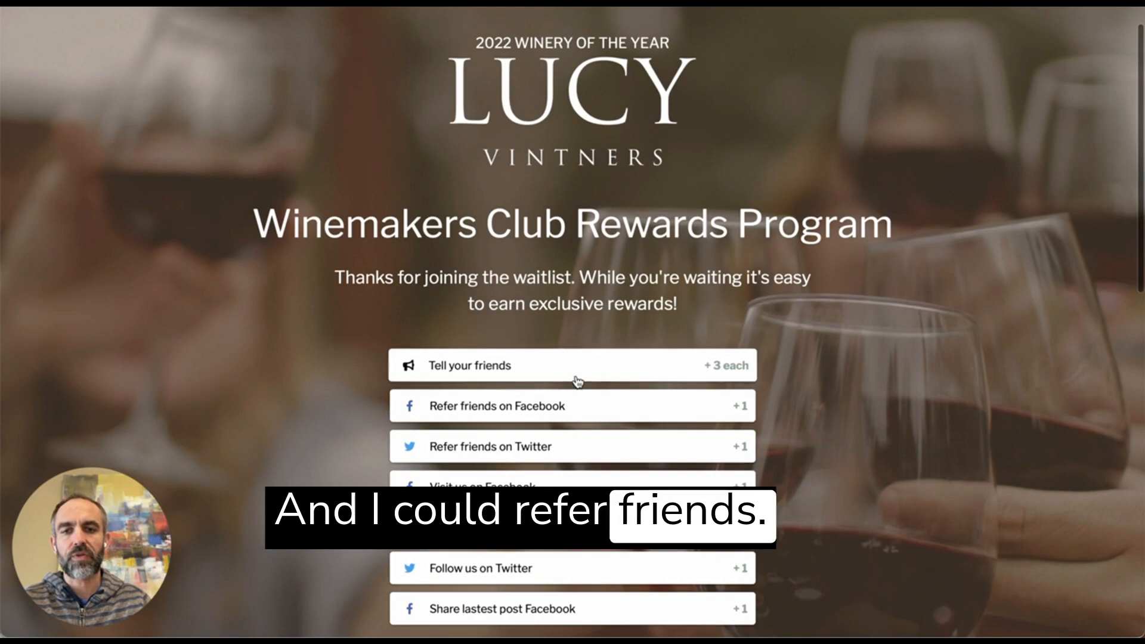
{"action": "scroll", "coordinate": [561, 340], "scroll_direction": "down", "scroll_amount": 2}
{"action": "left_click", "coordinate": [539, 292]}
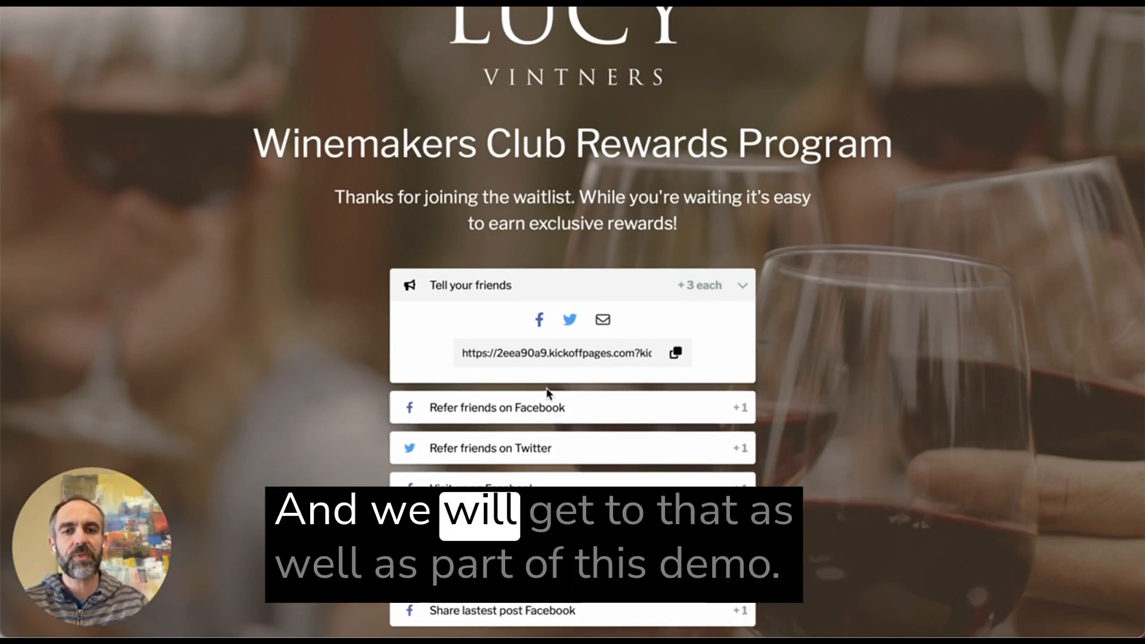
{"action": "scroll", "coordinate": [547, 391], "scroll_direction": "up", "scroll_amount": 2}
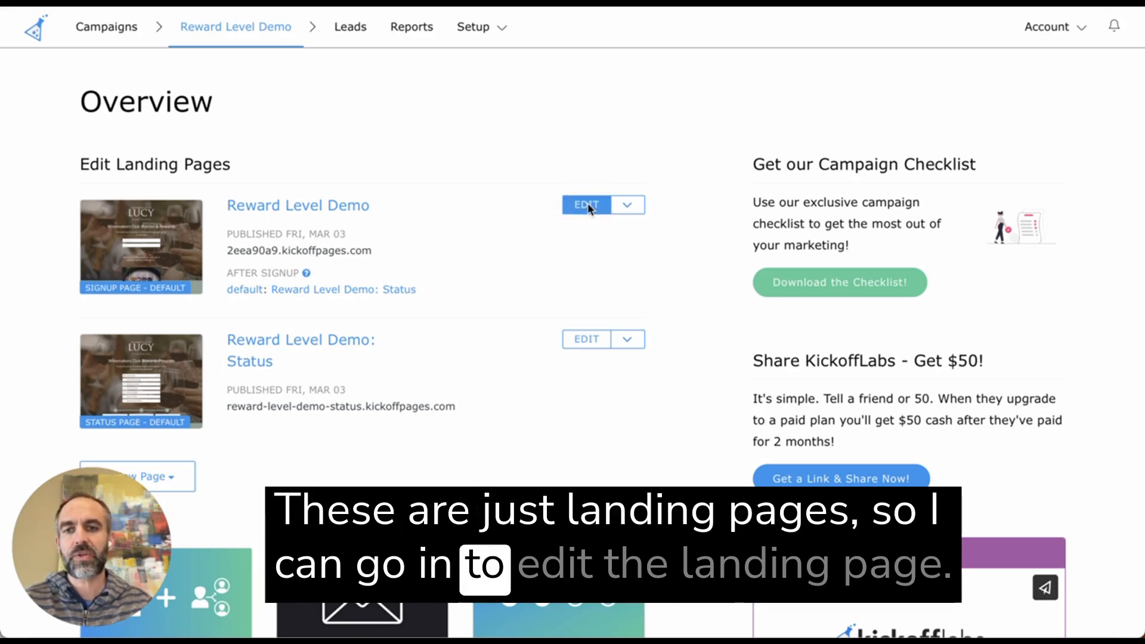
Add a Privacy Consent checkbox below the Email field in the landing page's signup form and save the form.
{"action": "scroll", "coordinate": [402, 455], "scroll_direction": "down", "scroll_amount": 2}
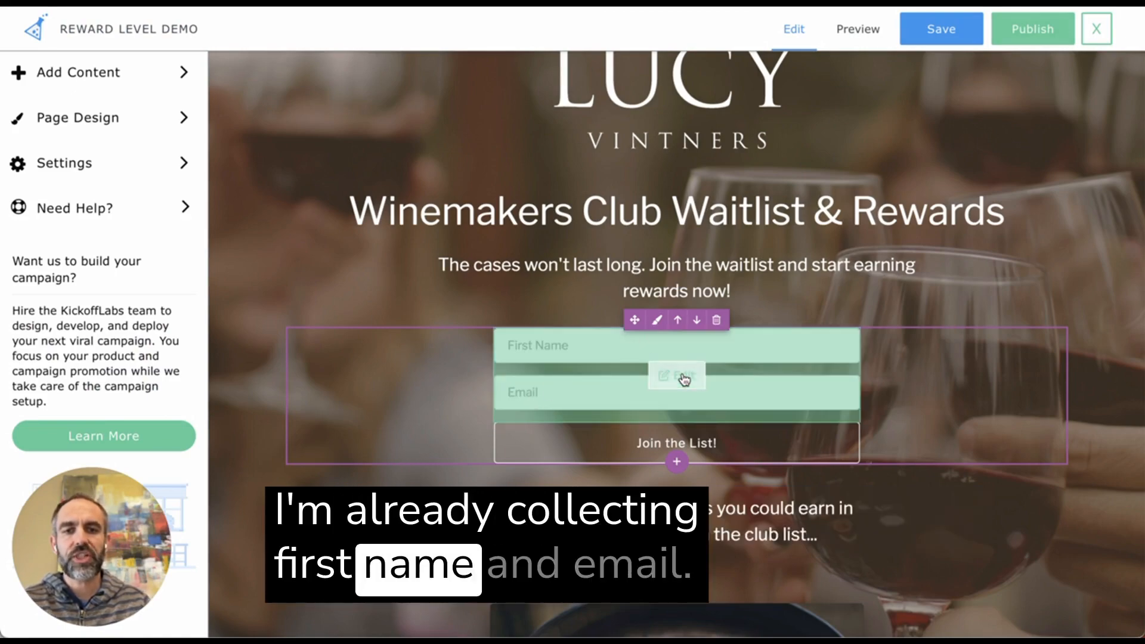
{"action": "left_click", "coordinate": [684, 377]}
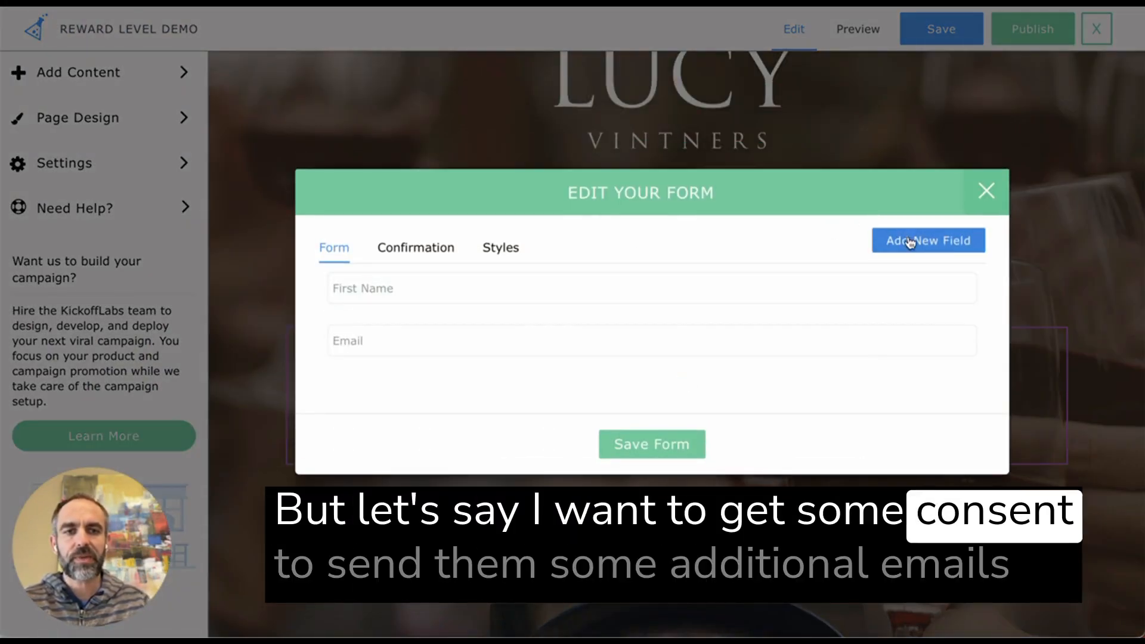
{"action": "left_click", "coordinate": [909, 241]}
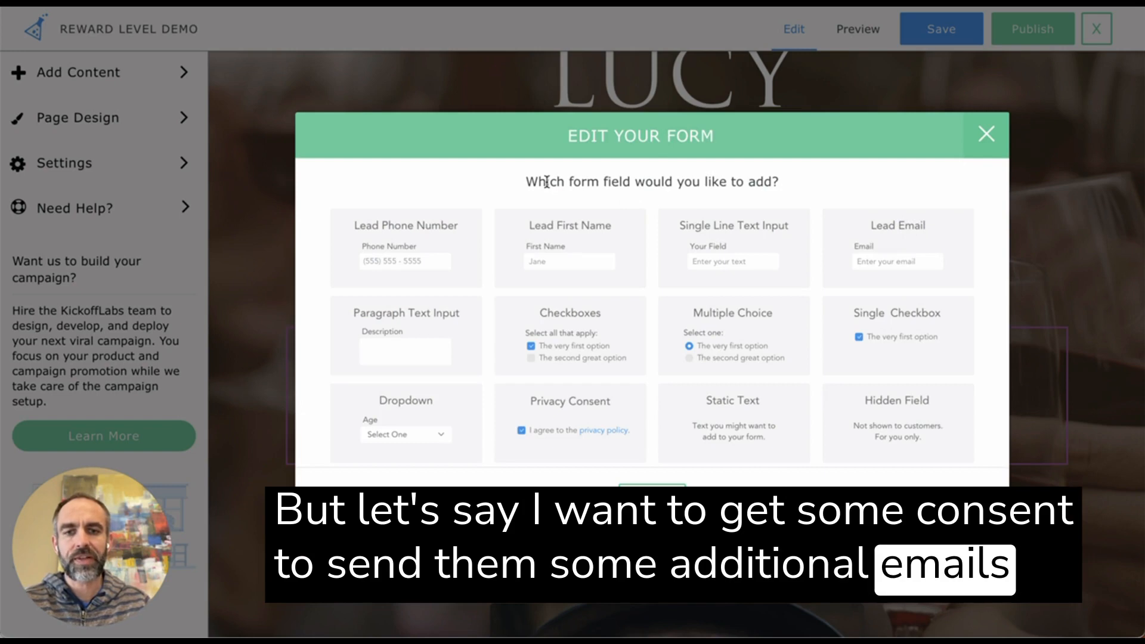
{"action": "left_click", "coordinate": [555, 425]}
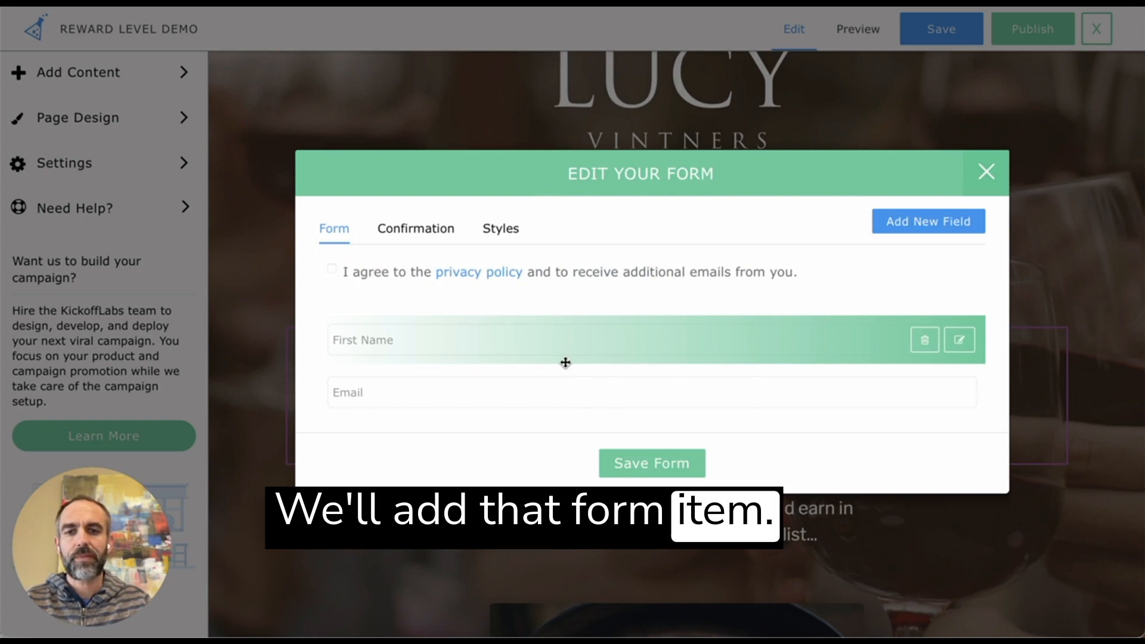
{"action": "left_click_drag", "start_coordinate": [589, 271], "coordinate": [636, 381]}
{"action": "left_click", "coordinate": [653, 464]}
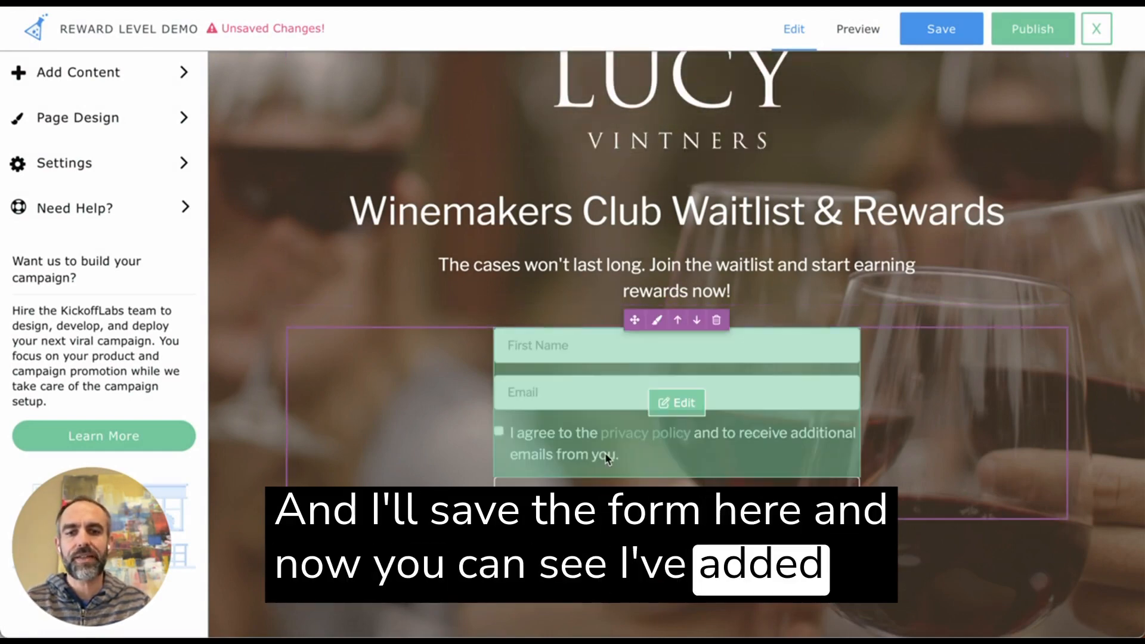
Set the background color of the green section behind the private tasting card to near-white, rgba(252, 252, 252, 1).
{"action": "scroll", "coordinate": [646, 441], "scroll_direction": "down", "scroll_amount": 3}
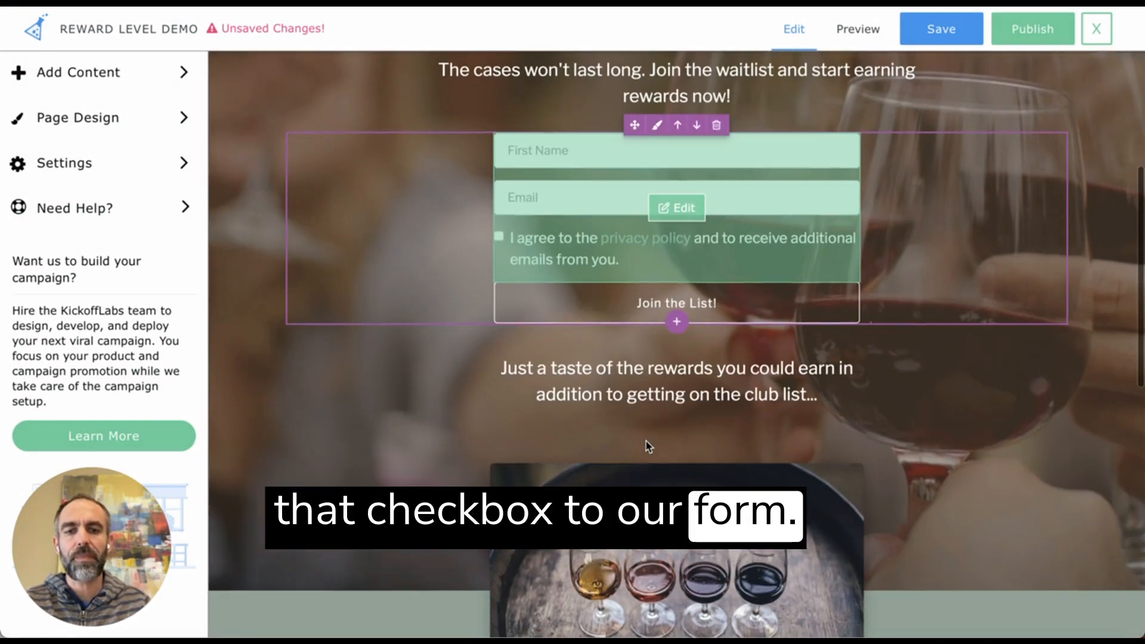
{"action": "scroll", "coordinate": [649, 446], "scroll_direction": "down", "scroll_amount": 5}
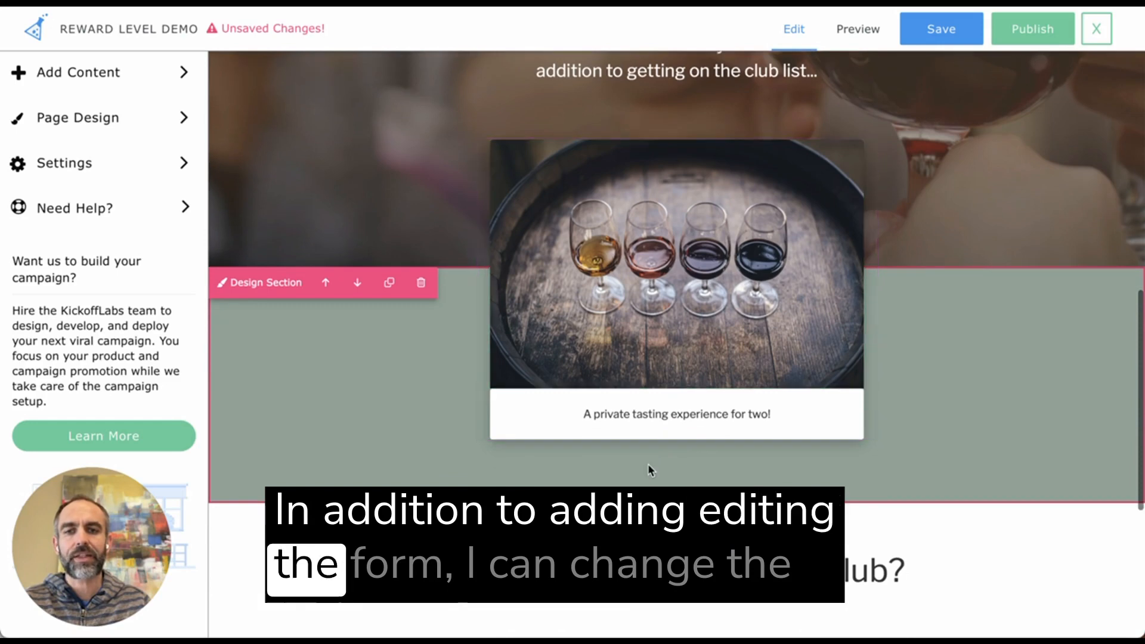
{"action": "left_click", "coordinate": [226, 283]}
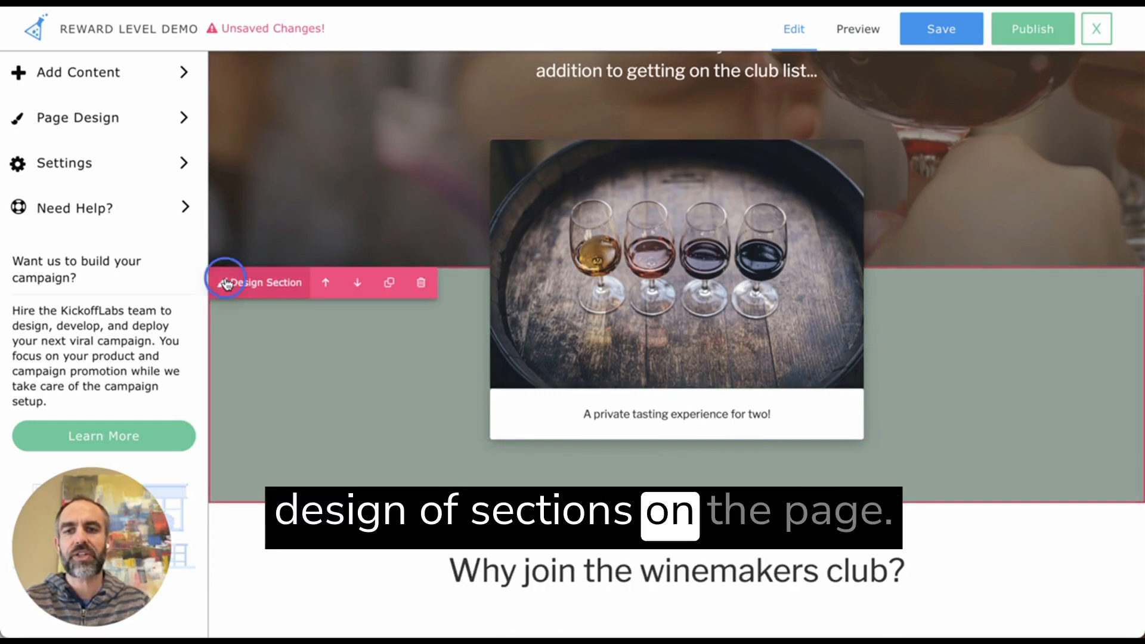
{"action": "left_click", "coordinate": [95, 221]}
{"action": "left_click", "coordinate": [107, 261]}
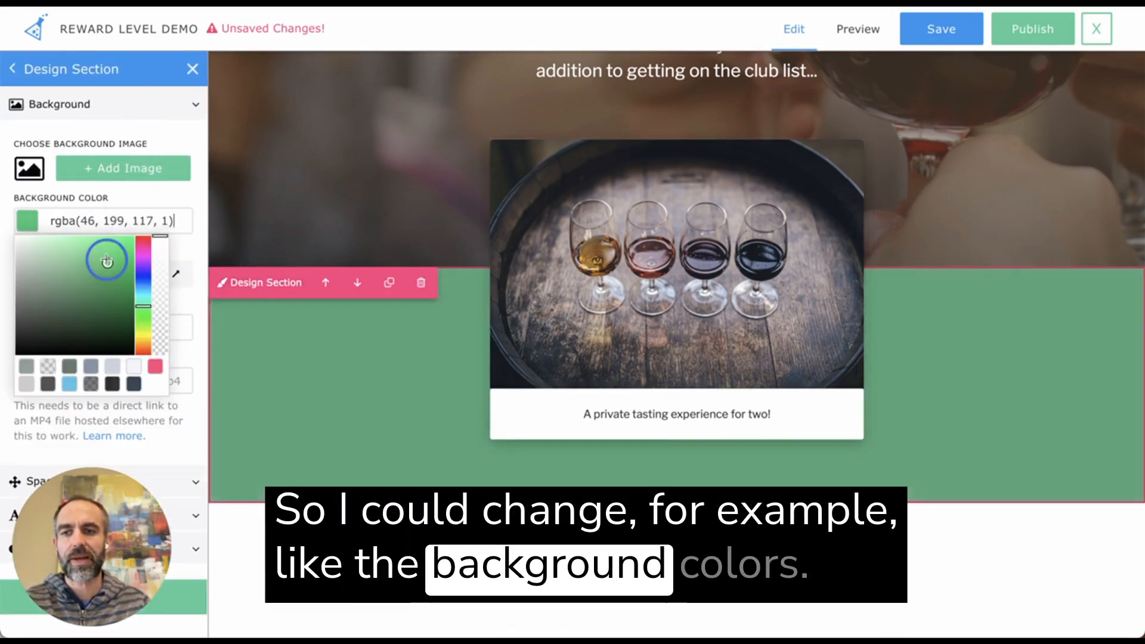
{"action": "left_click_drag", "start_coordinate": [106, 261], "coordinate": [17, 237]}
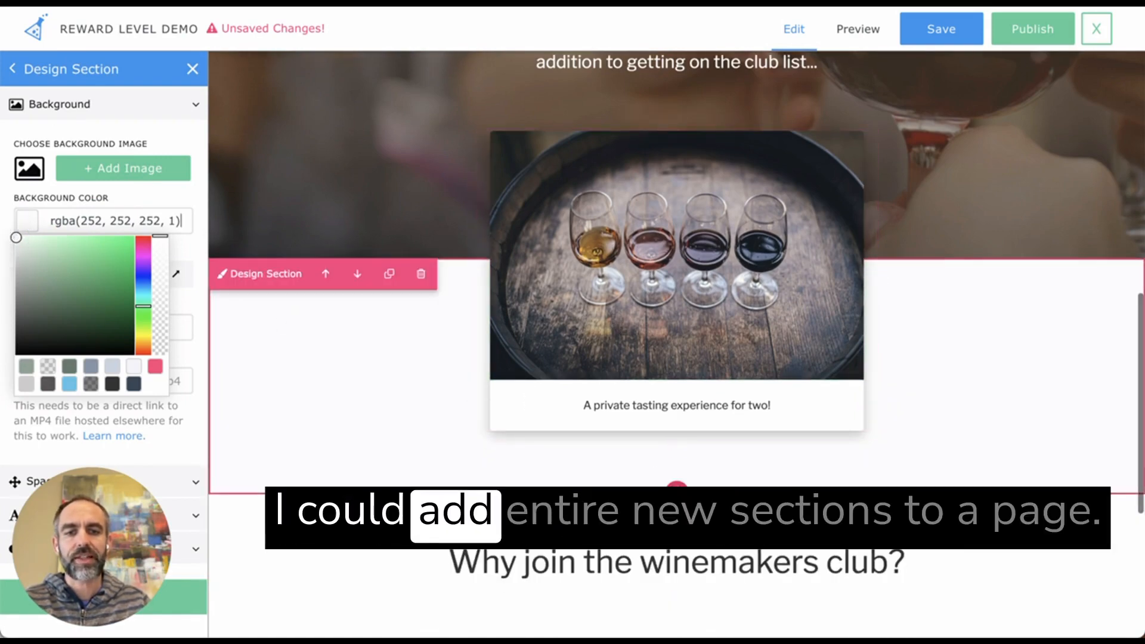
Open the section library below the private tasting card and look at the Features sections.
{"action": "left_click", "coordinate": [673, 479]}
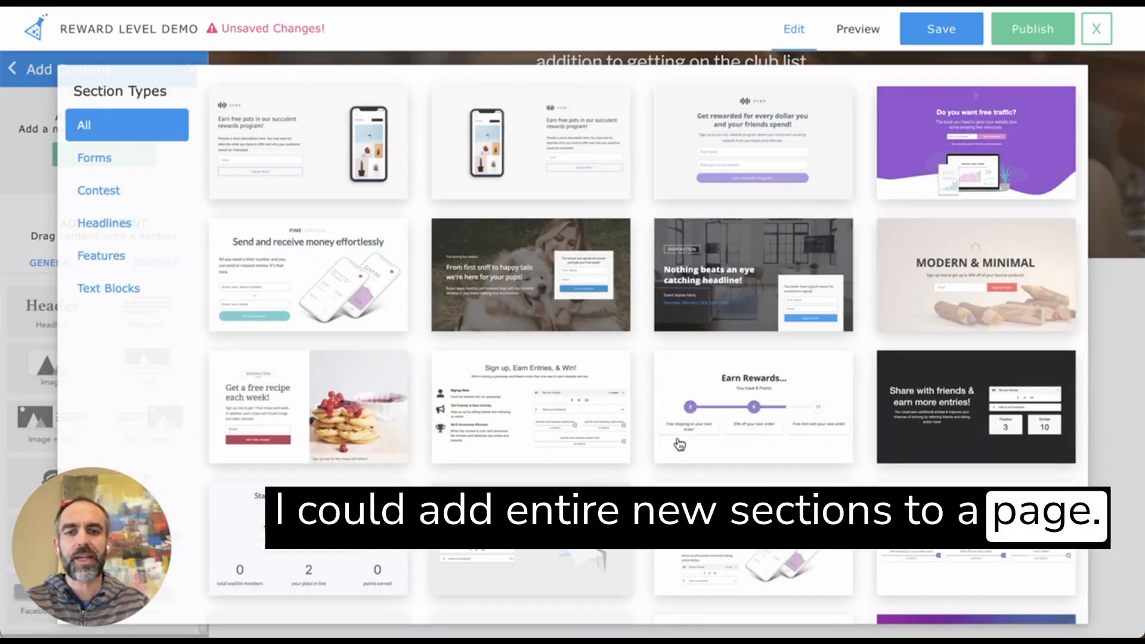
{"action": "left_click", "coordinate": [118, 256]}
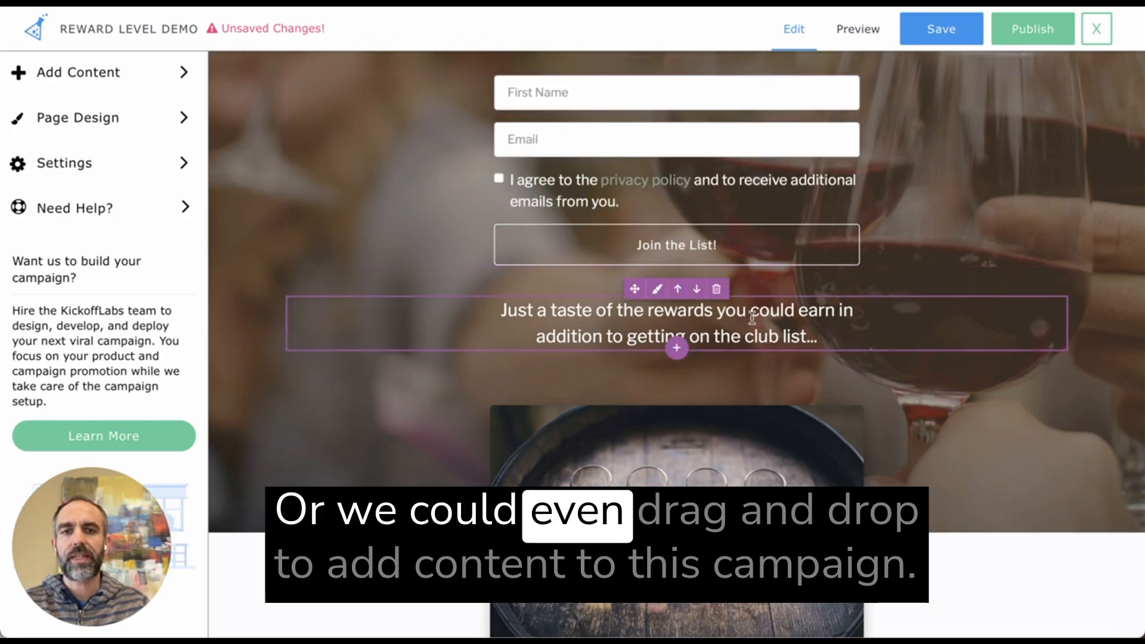
Add a center-aligned Countdown Timer below the private tasting card and publish the landing page.
{"action": "scroll", "coordinate": [752, 319], "scroll_direction": "down", "scroll_amount": 10}
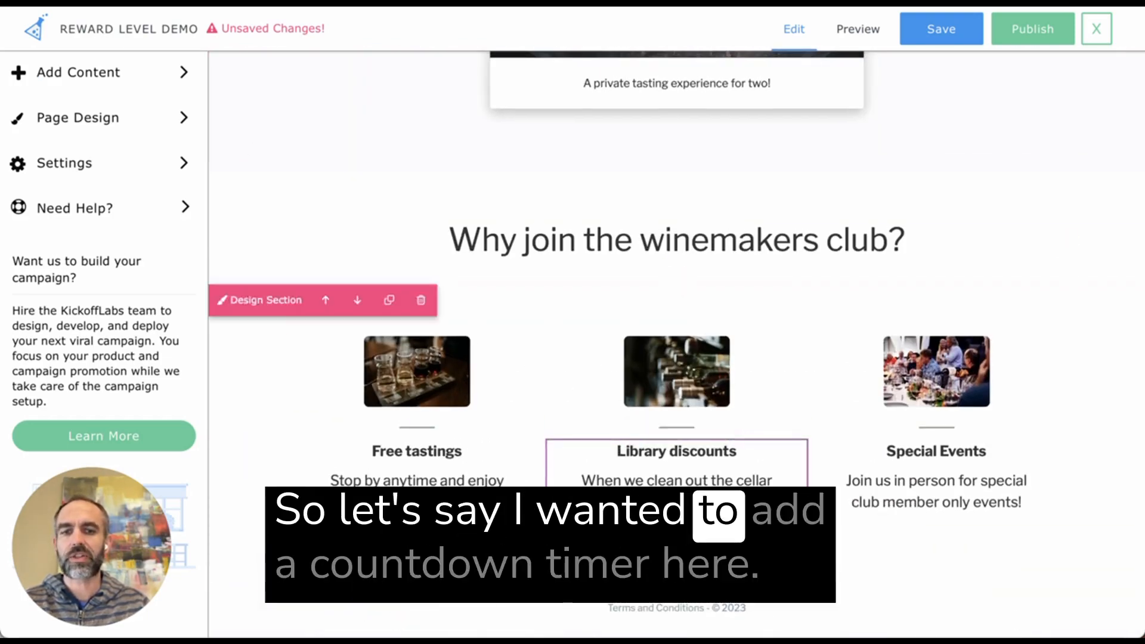
{"action": "left_click", "coordinate": [103, 73]}
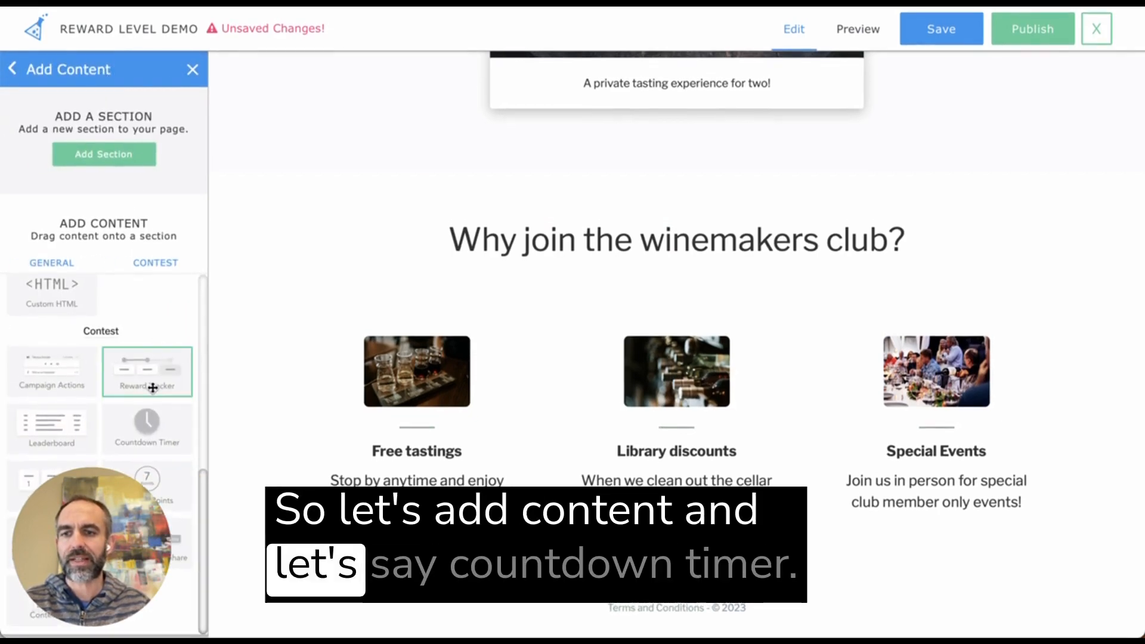
{"action": "left_click_drag", "start_coordinate": [147, 424], "coordinate": [600, 107]}
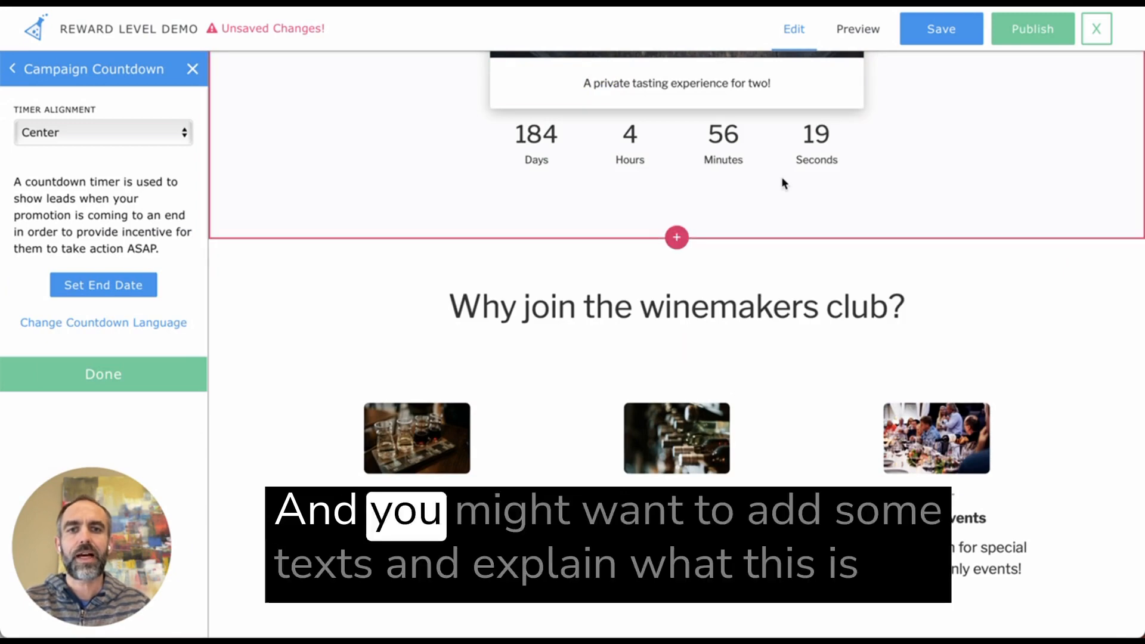
{"action": "scroll", "coordinate": [818, 207], "scroll_direction": "up", "scroll_amount": 1}
{"action": "scroll", "coordinate": [782, 261], "scroll_direction": "up", "scroll_amount": 10}
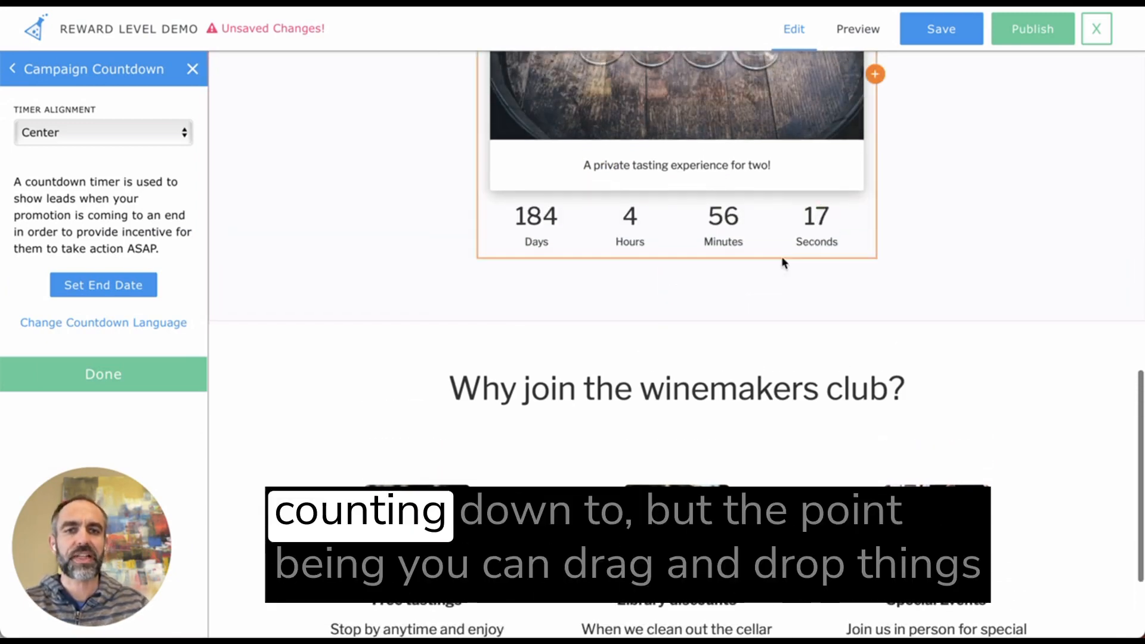
{"action": "scroll", "coordinate": [783, 266], "scroll_direction": "up", "scroll_amount": 5}
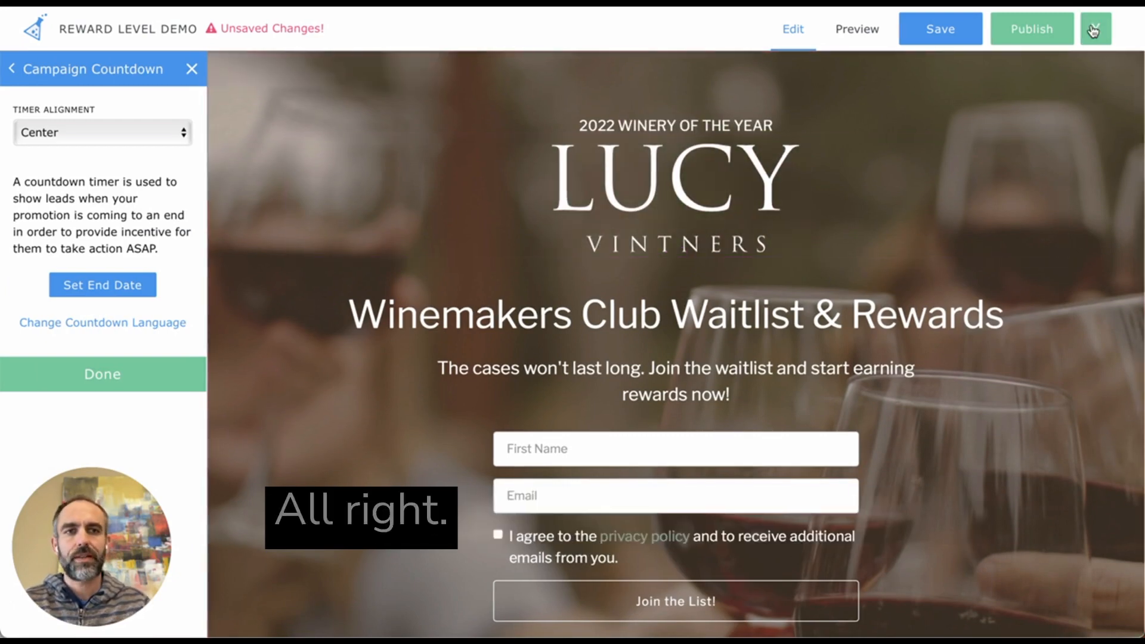
{"action": "left_click", "coordinate": [1021, 31]}
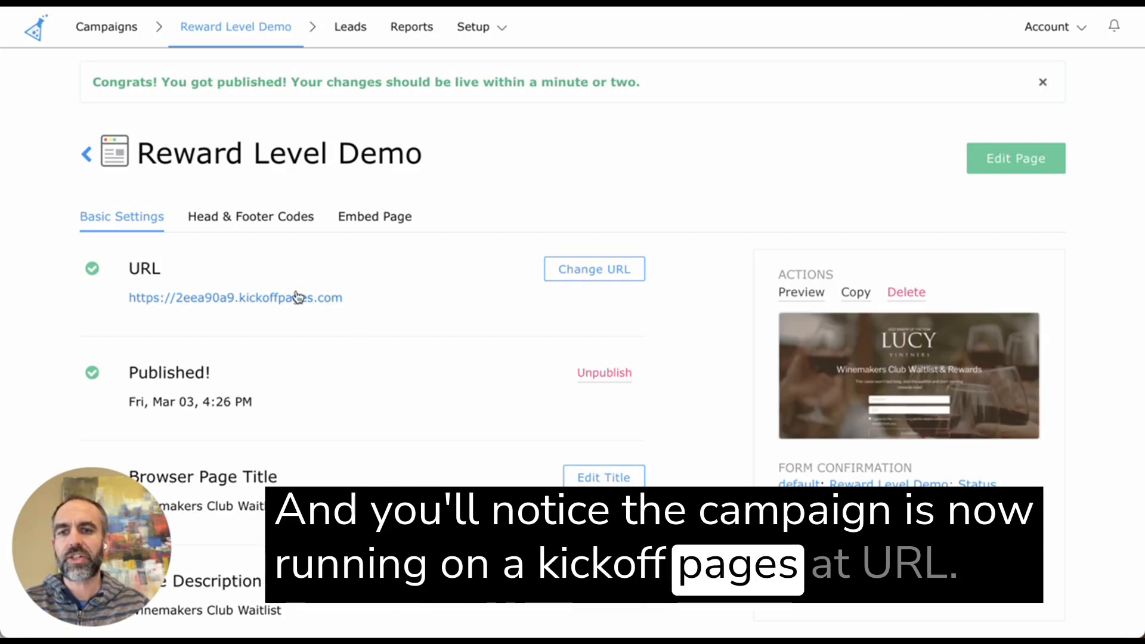
Examine the landing page's URL options, including using your own domain, and its page embed codes.
{"action": "left_click", "coordinate": [554, 278]}
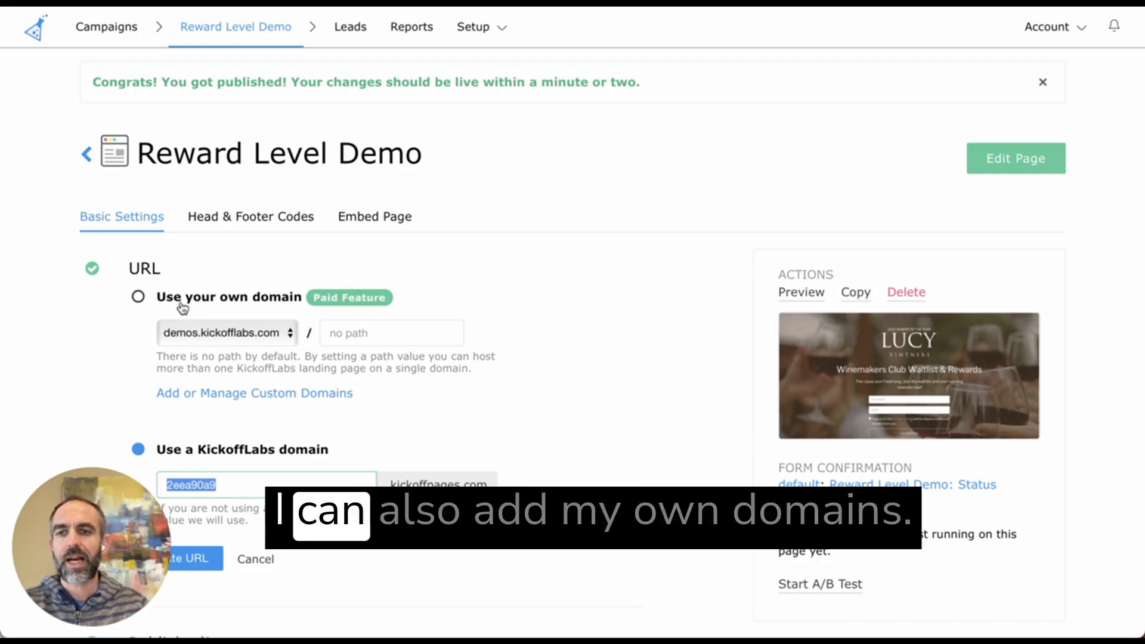
{"action": "left_click", "coordinate": [171, 293]}
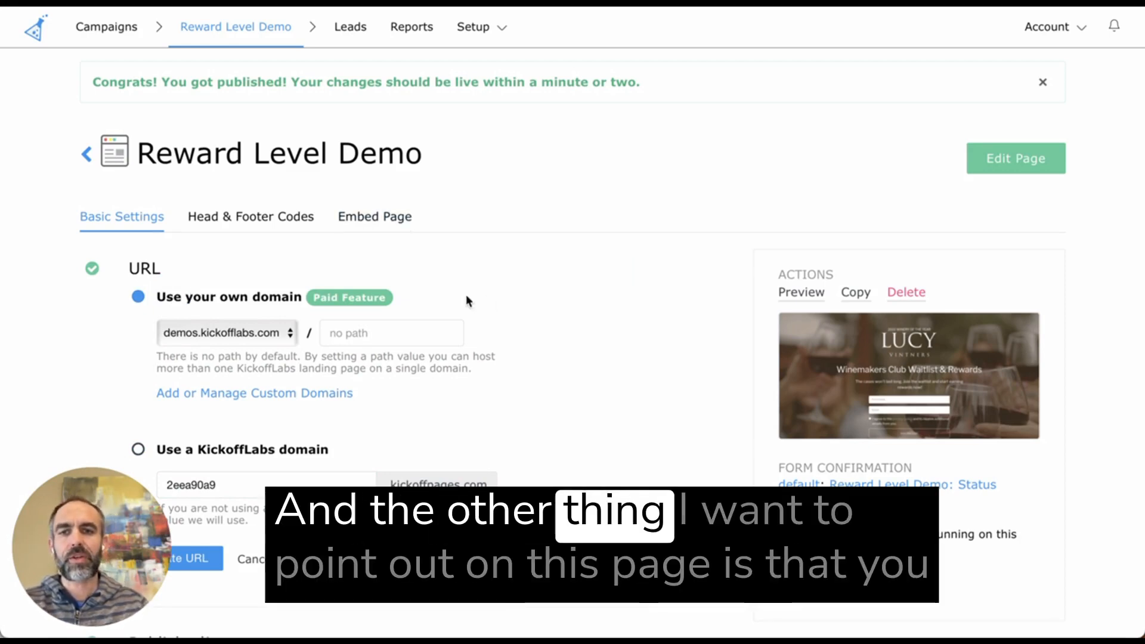
{"action": "left_click", "coordinate": [371, 220]}
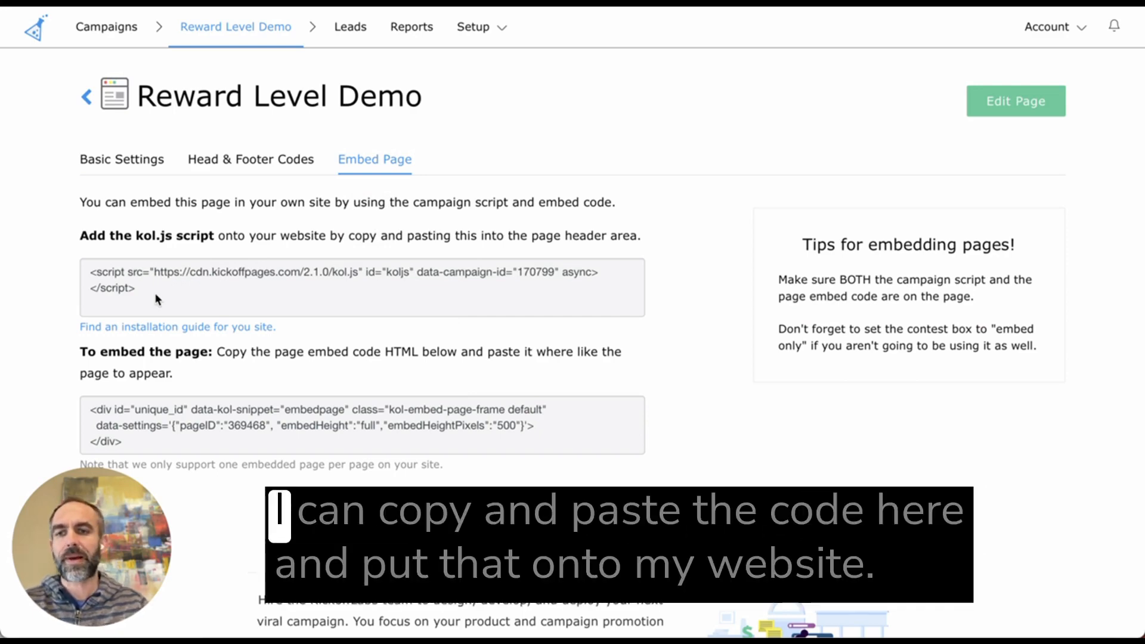
{"action": "left_click", "coordinate": [117, 164]}
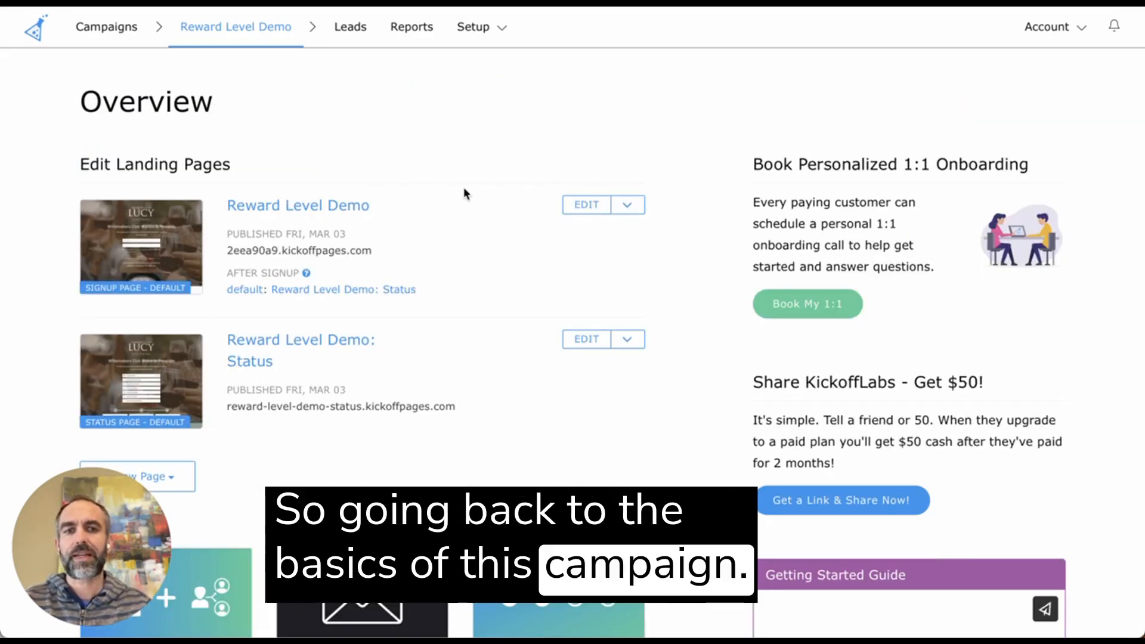
Delete the Twitter - Follow Account and Facebook - Share Content Link actions from the campaign's contest scoring.
{"action": "left_click", "coordinate": [489, 28]}
{"action": "left_click", "coordinate": [499, 104]}
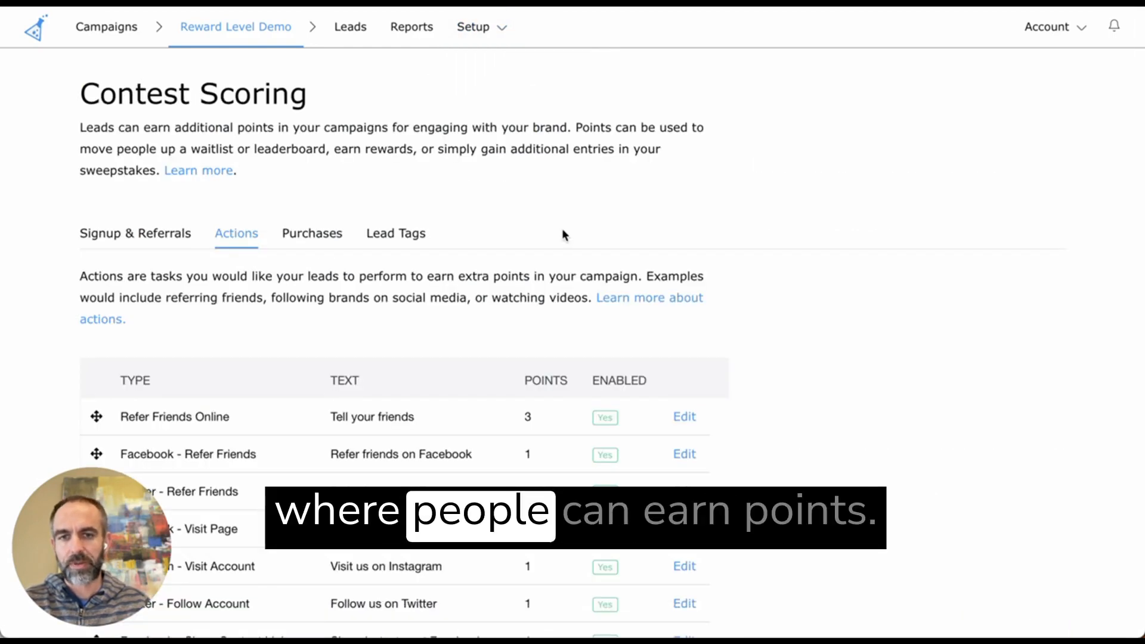
{"action": "scroll", "coordinate": [516, 253], "scroll_direction": "down", "scroll_amount": 3}
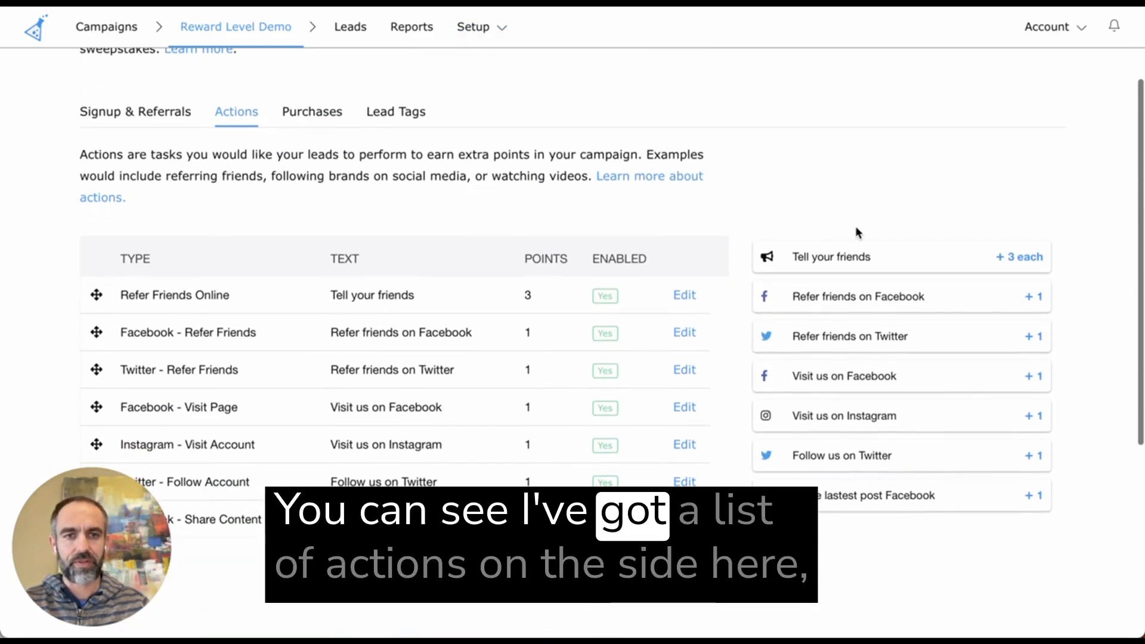
{"action": "left_click", "coordinate": [863, 254]}
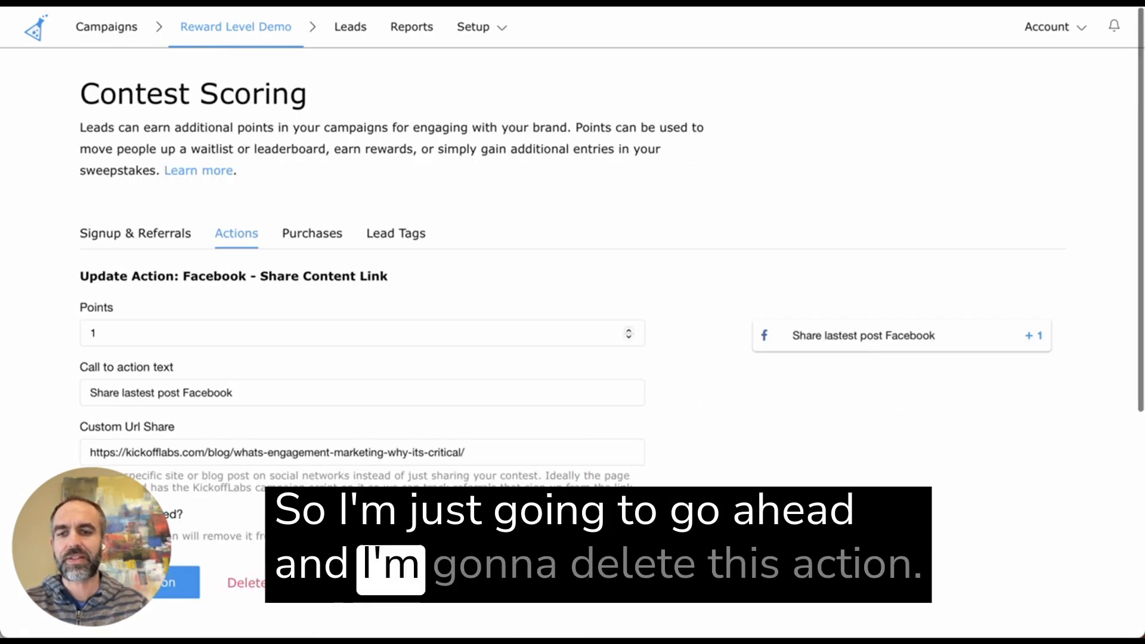
{"action": "left_click", "coordinate": [248, 583]}
{"action": "left_click", "coordinate": [719, 331]}
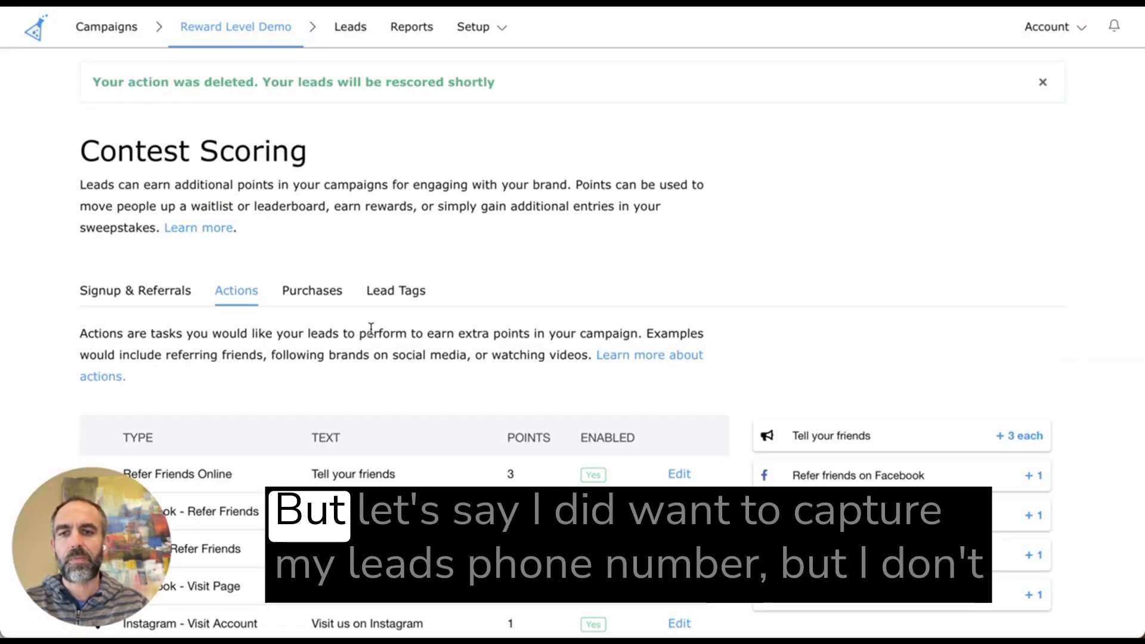
Start a new campaign action of type Form Entry - Phone Number and expand its preview.
{"action": "scroll", "coordinate": [448, 385], "scroll_direction": "down", "scroll_amount": 3}
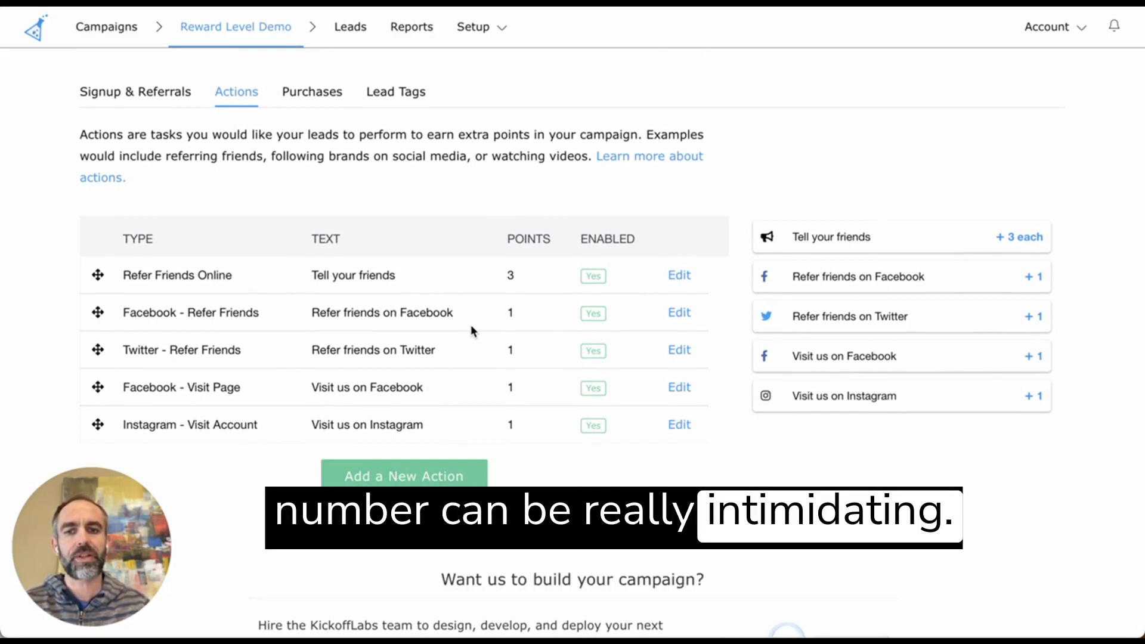
{"action": "left_click", "coordinate": [401, 476]}
{"action": "left_click", "coordinate": [179, 366]}
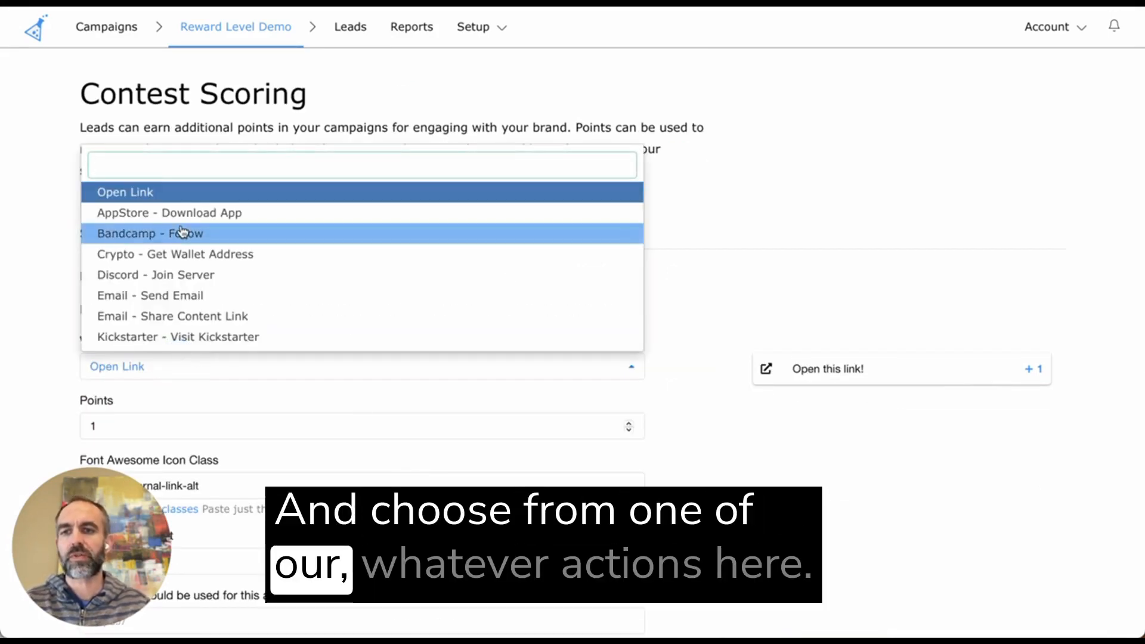
{"action": "type", "text": "ph"}
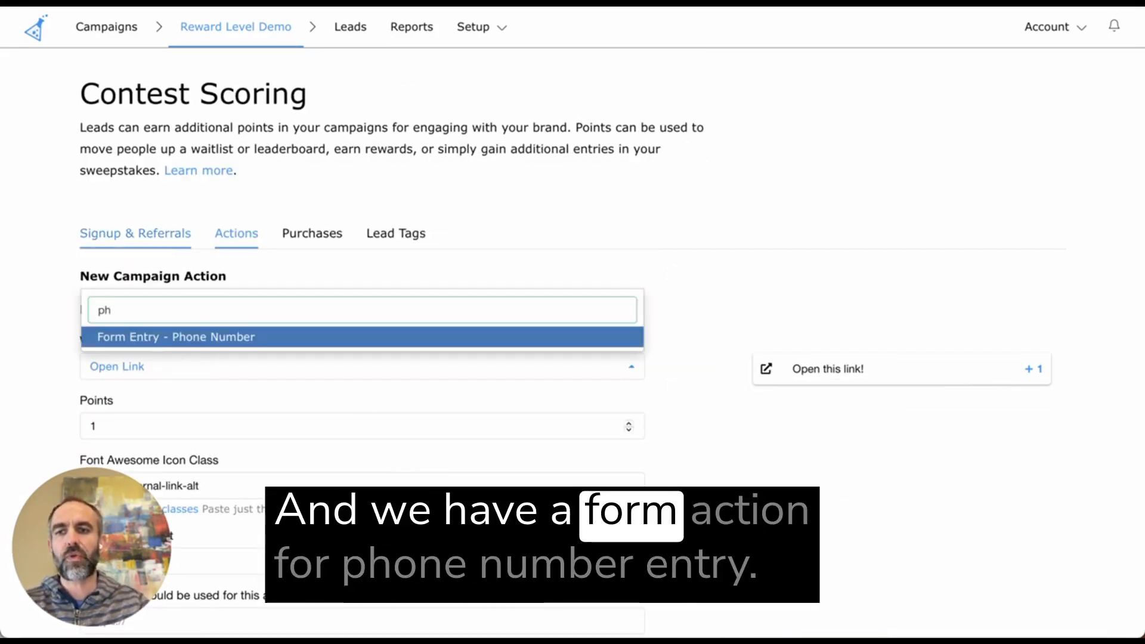
{"action": "left_click", "coordinate": [227, 341]}
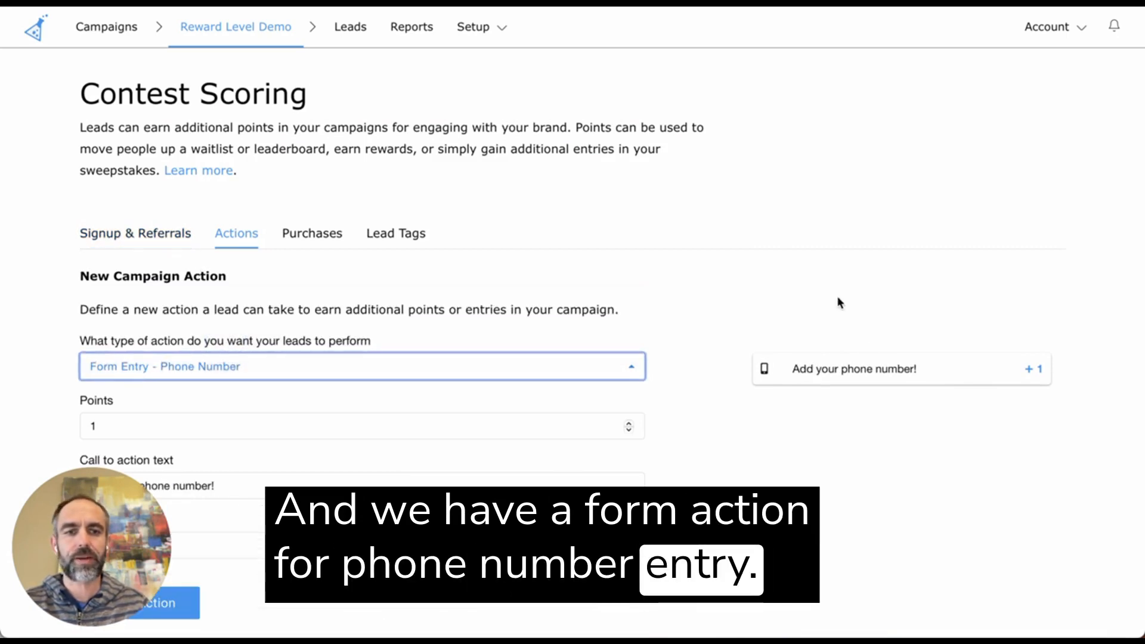
{"action": "left_click", "coordinate": [872, 371]}
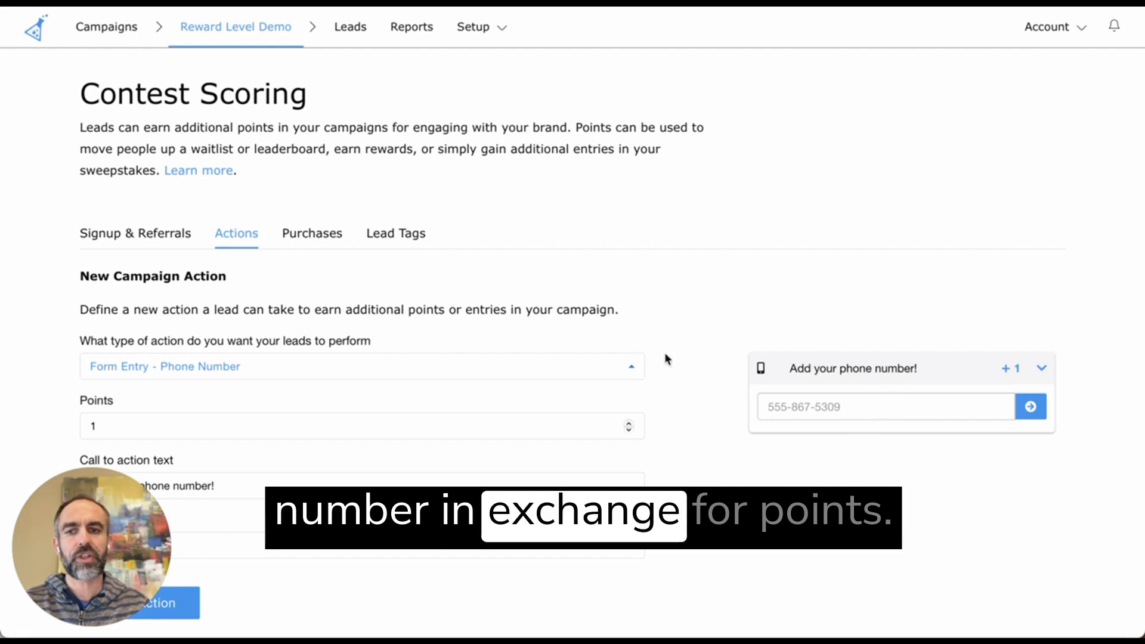
Set the phone number action to 5 points, keep its default call to action text, and save it.
{"action": "scroll", "coordinate": [349, 342], "scroll_direction": "down", "scroll_amount": 2}
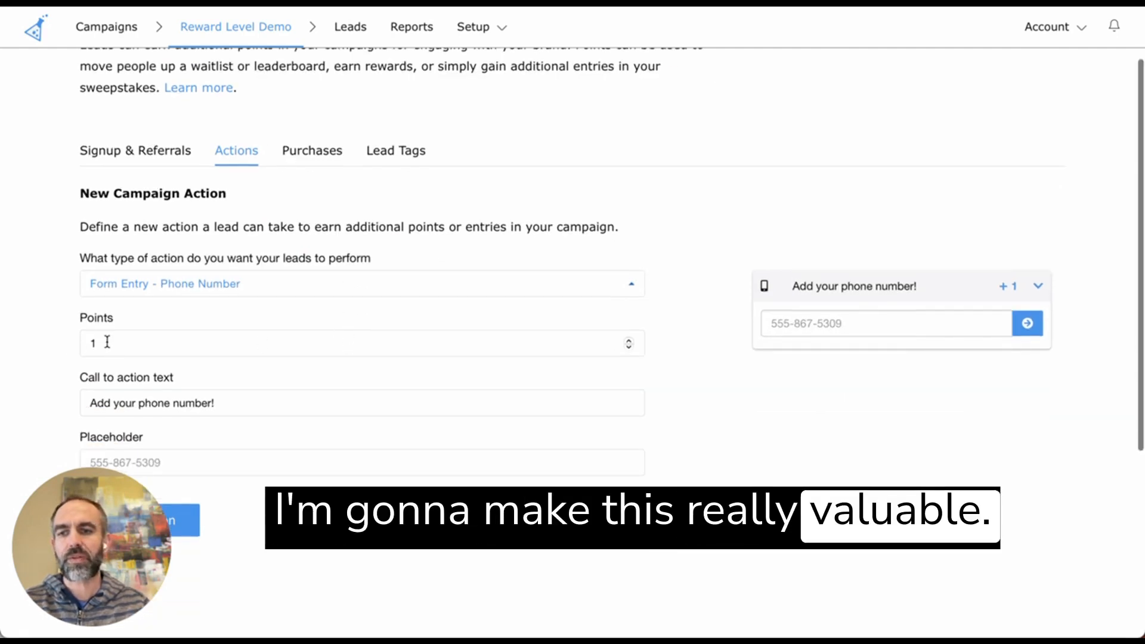
{"action": "left_click_drag", "start_coordinate": [107, 343], "coordinate": [52, 345]}
{"action": "type", "text": "5"}
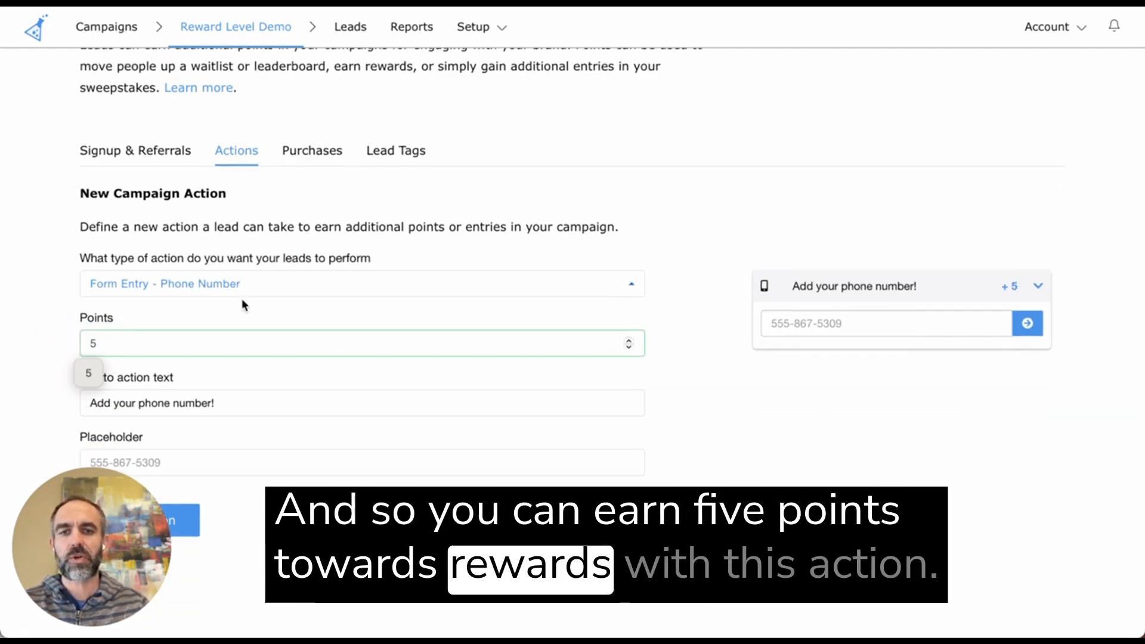
{"action": "left_click", "coordinate": [714, 413]}
{"action": "scroll", "coordinate": [464, 364], "scroll_direction": "down", "scroll_amount": 1}
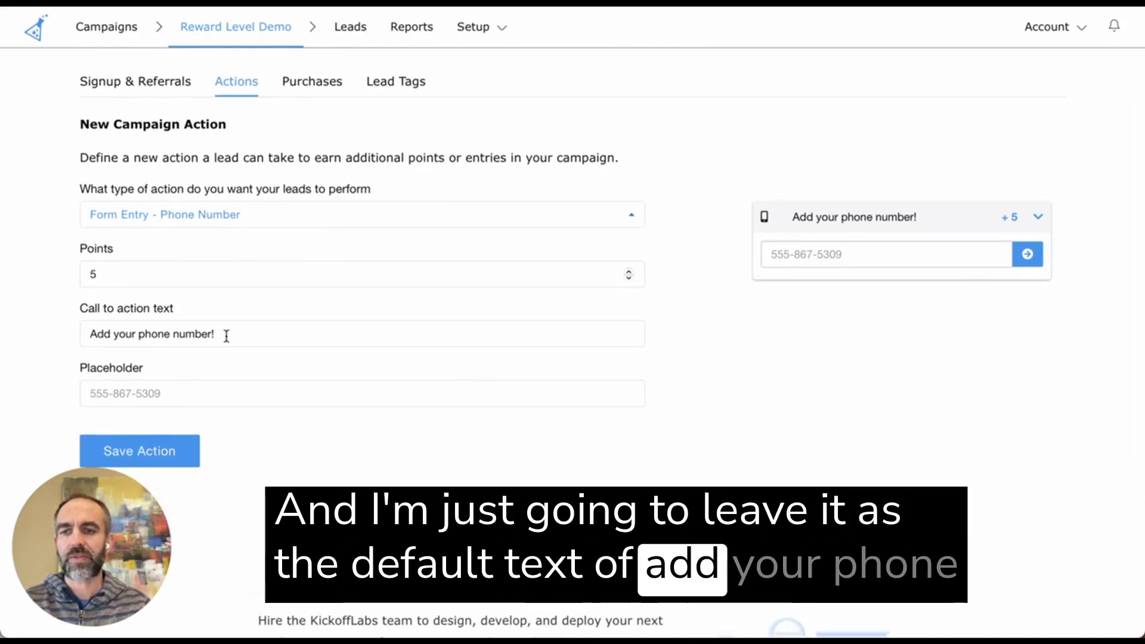
{"action": "left_click", "coordinate": [167, 457]}
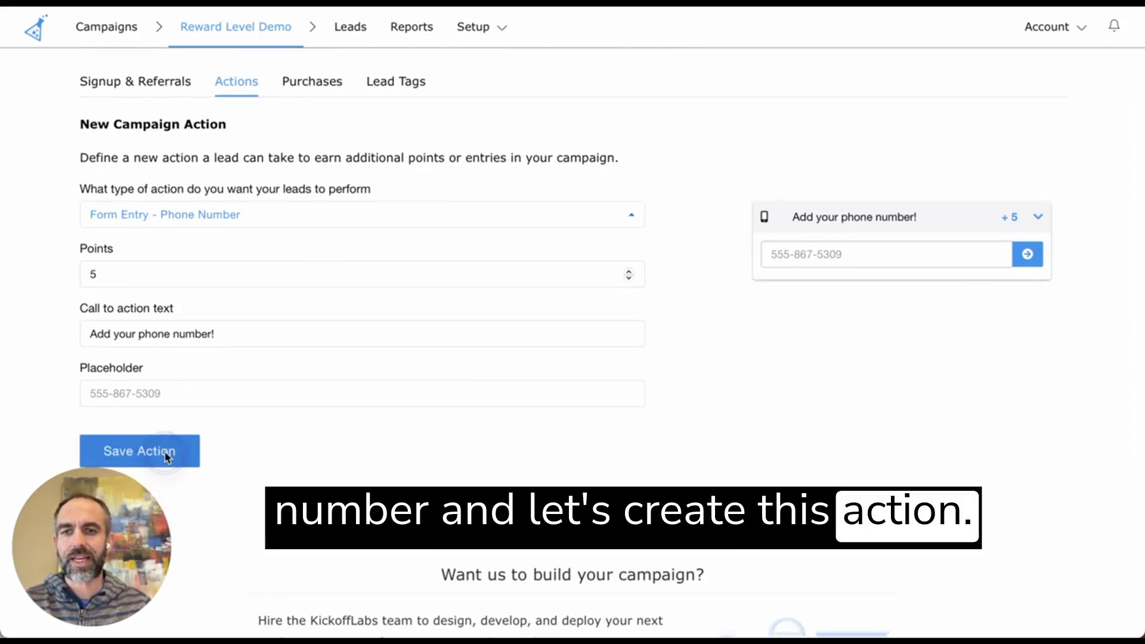
Move the Form Entry - Phone Number action to the first place in the campaign's action list.
{"action": "scroll", "coordinate": [501, 378], "scroll_direction": "down", "scroll_amount": 4}
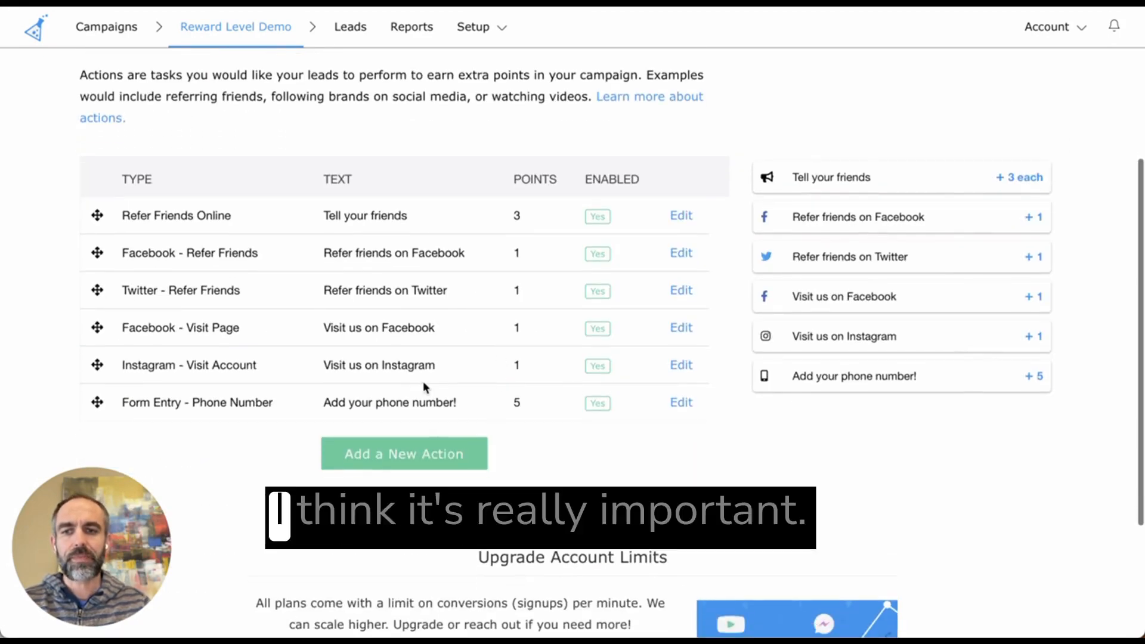
{"action": "left_click_drag", "start_coordinate": [97, 403], "coordinate": [98, 140]}
{"action": "scroll", "coordinate": [608, 223], "scroll_direction": "up", "scroll_amount": 1}
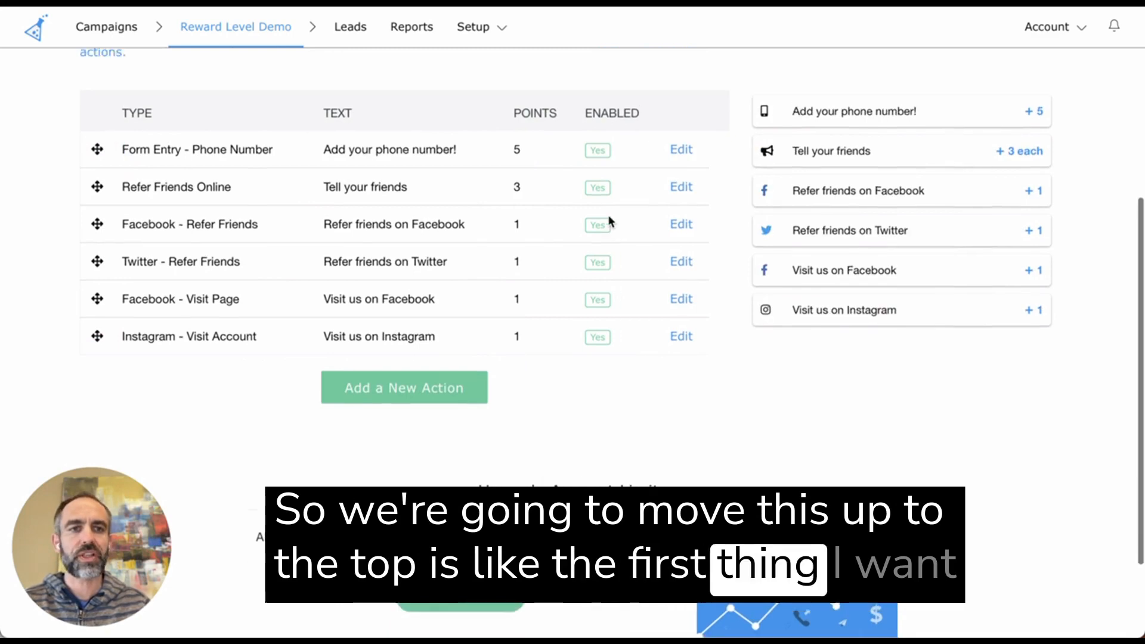
View the live status page and examine the phone number action and the reward levels below the actions.
{"action": "scroll", "coordinate": [320, 159], "scroll_direction": "up", "scroll_amount": 4}
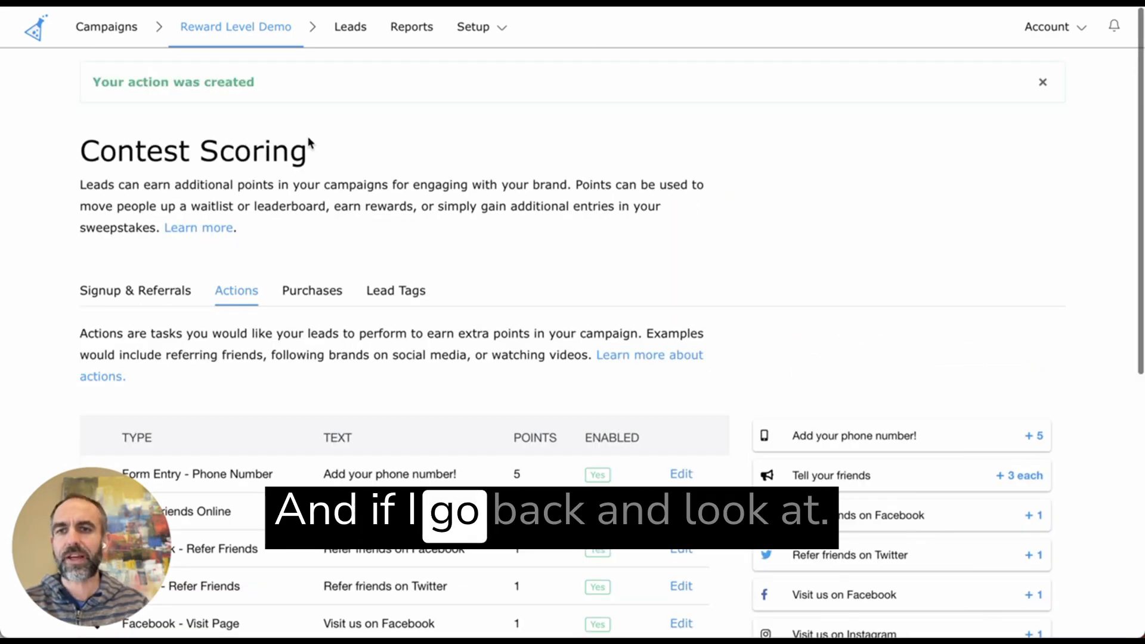
{"action": "left_click", "coordinate": [260, 27]}
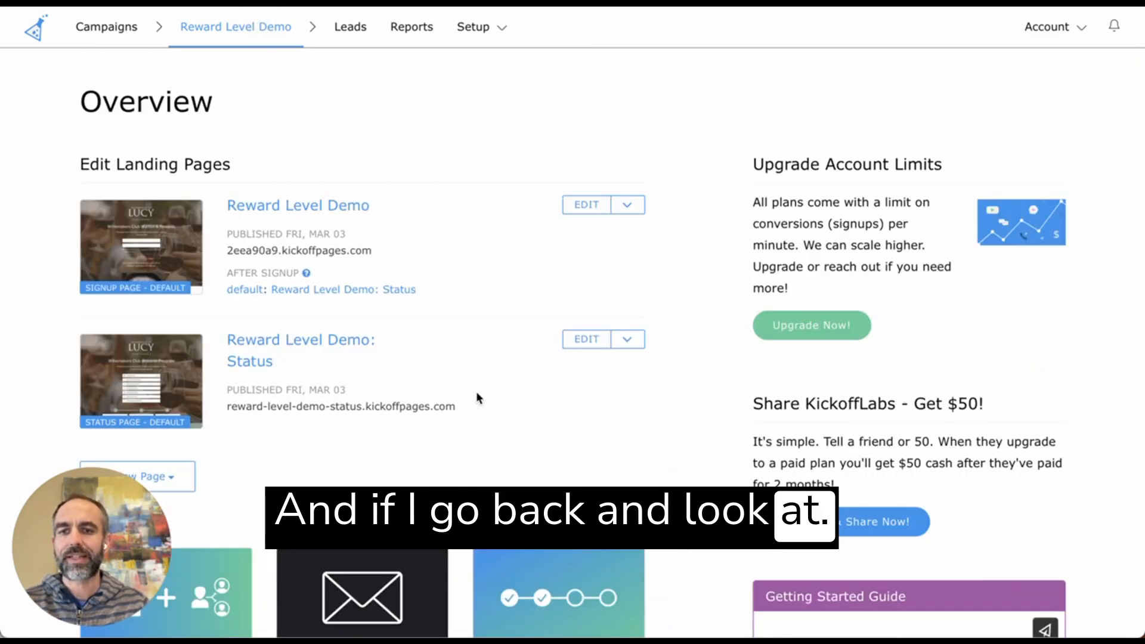
{"action": "left_click", "coordinate": [385, 407]}
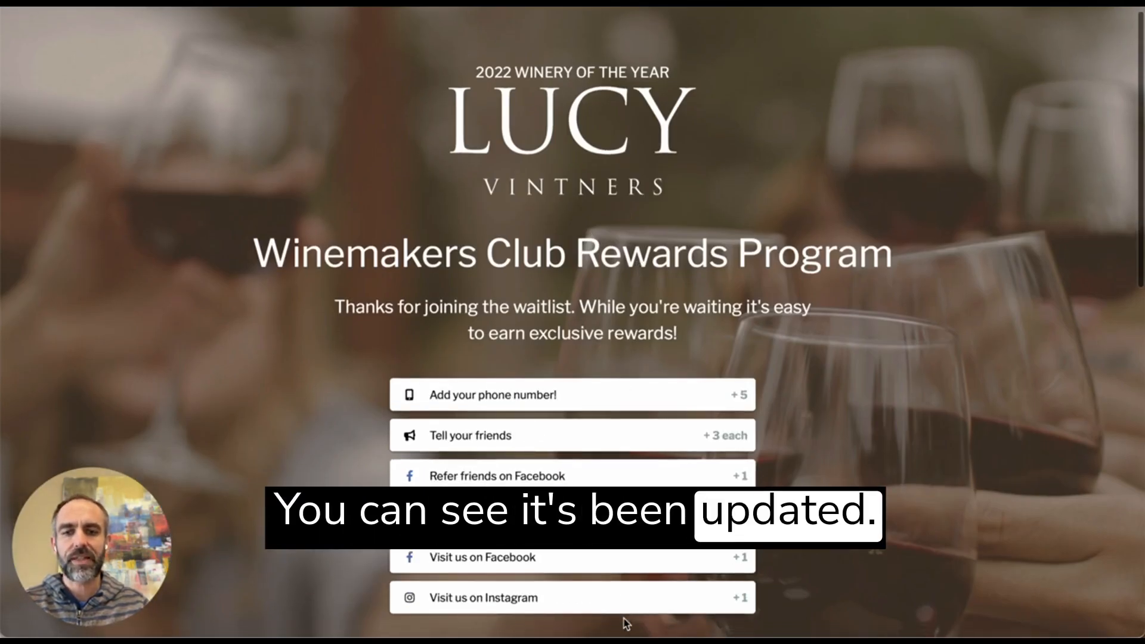
{"action": "left_click", "coordinate": [556, 392]}
{"action": "scroll", "coordinate": [558, 390], "scroll_direction": "down", "scroll_amount": 4}
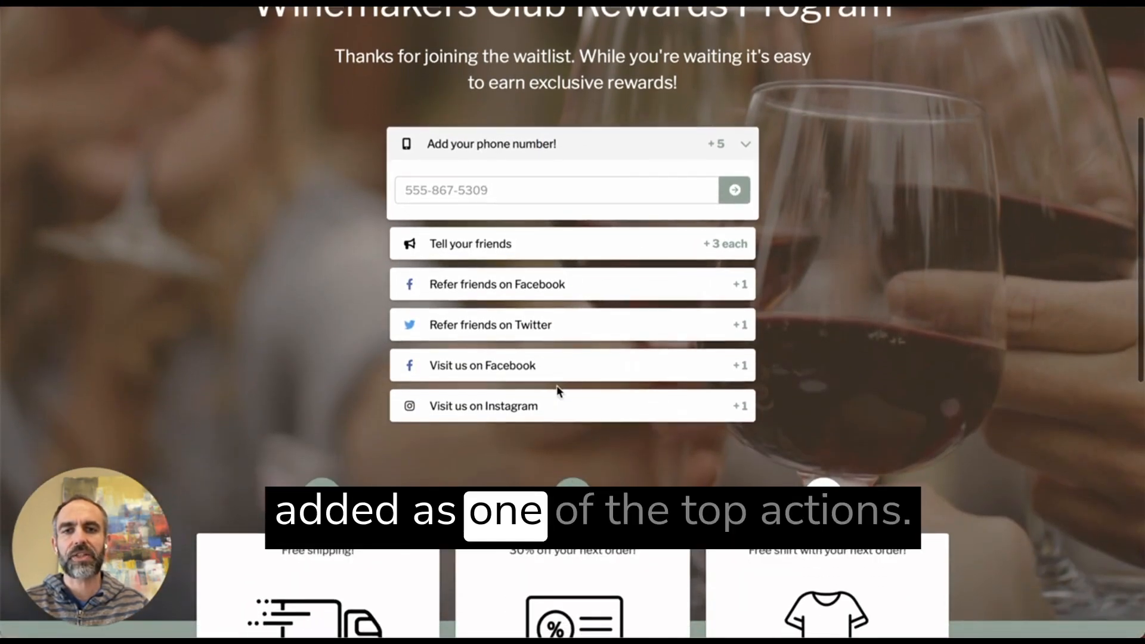
{"action": "scroll", "coordinate": [559, 390], "scroll_direction": "down", "scroll_amount": 5}
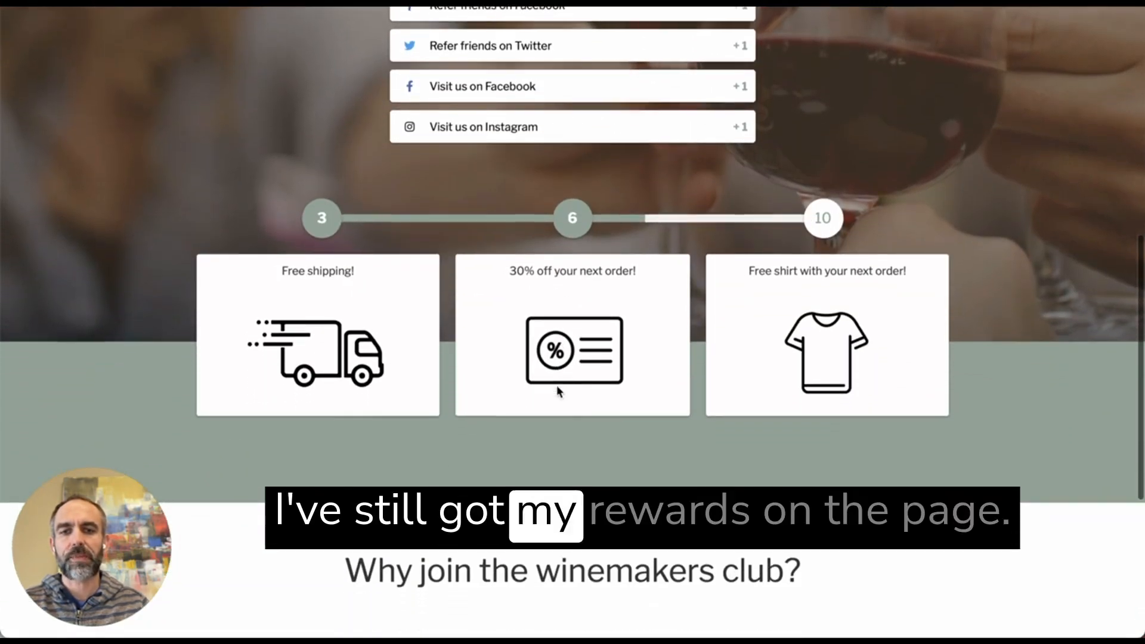
{"action": "scroll", "coordinate": [557, 385], "scroll_direction": "down", "scroll_amount": 2}
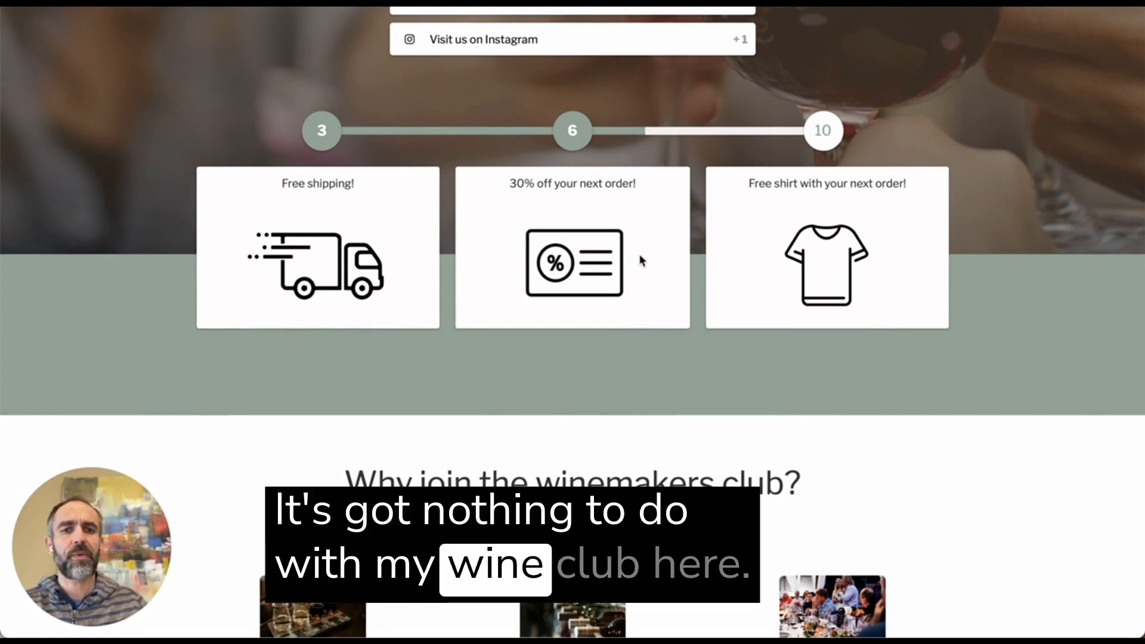
{"action": "scroll", "coordinate": [639, 256], "scroll_direction": "up", "scroll_amount": 10}
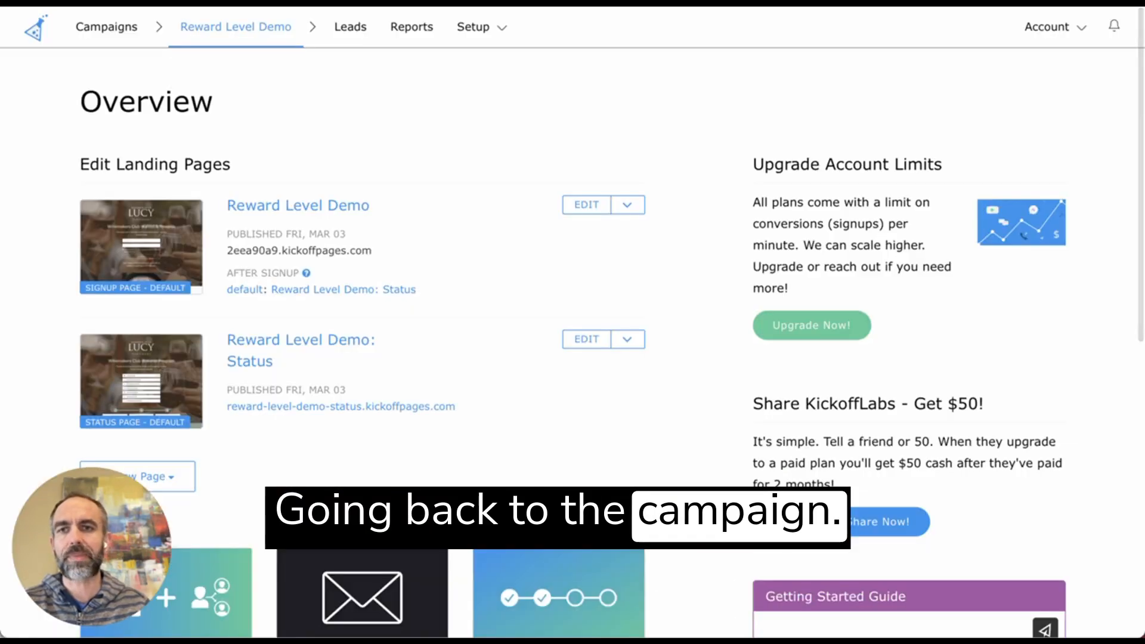
Delete the 3-point Free Shipping! reward level from the campaign's rewards.
{"action": "left_click", "coordinate": [477, 29]}
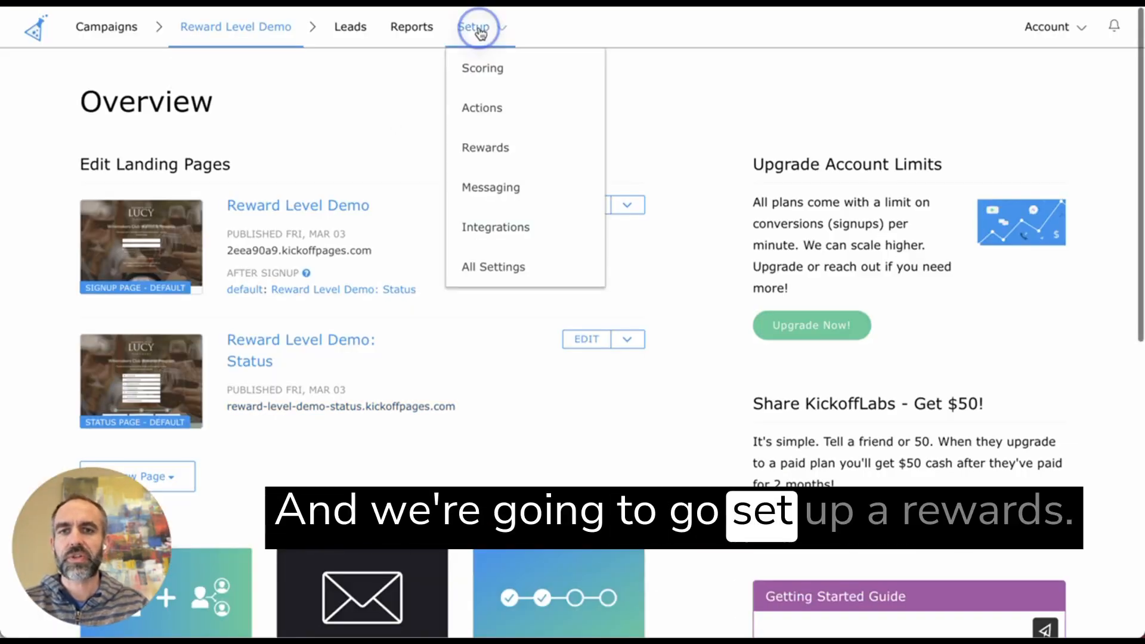
{"action": "left_click", "coordinate": [499, 153]}
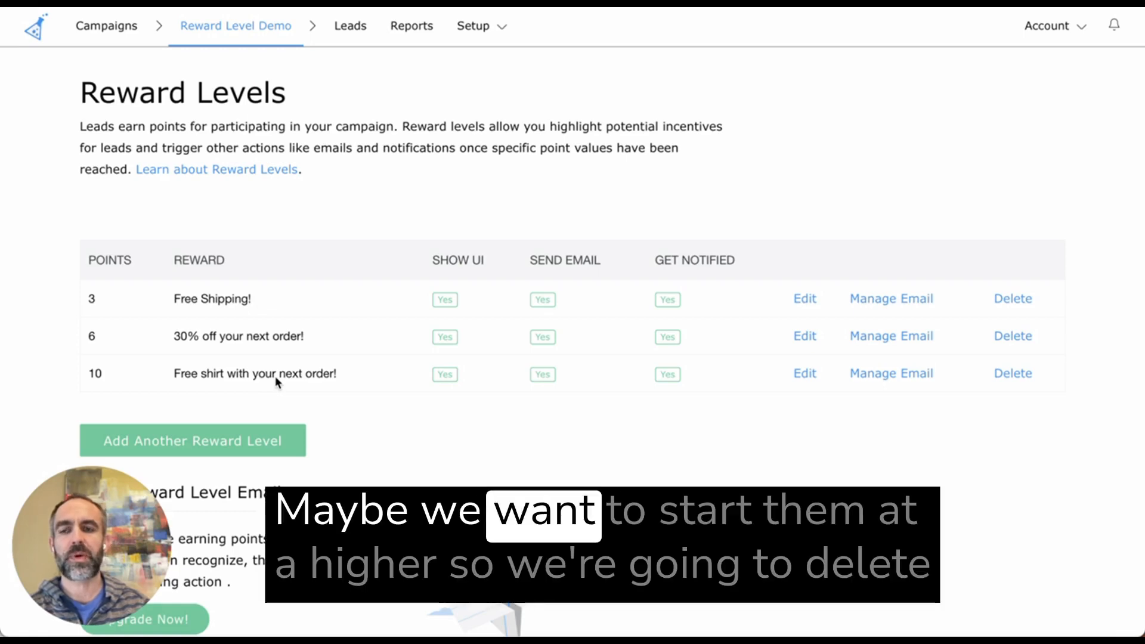
{"action": "left_click", "coordinate": [1008, 305]}
{"action": "left_click", "coordinate": [718, 313]}
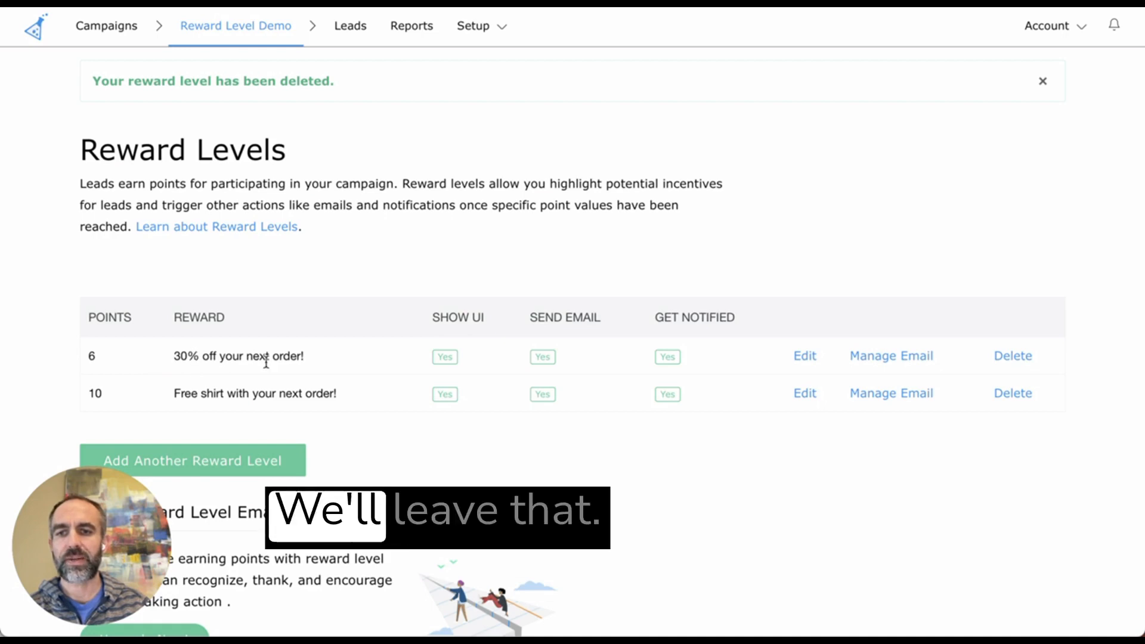
Start another reward level requiring 15 points, with the description "Free Wine Tasting!".
{"action": "left_click", "coordinate": [201, 468]}
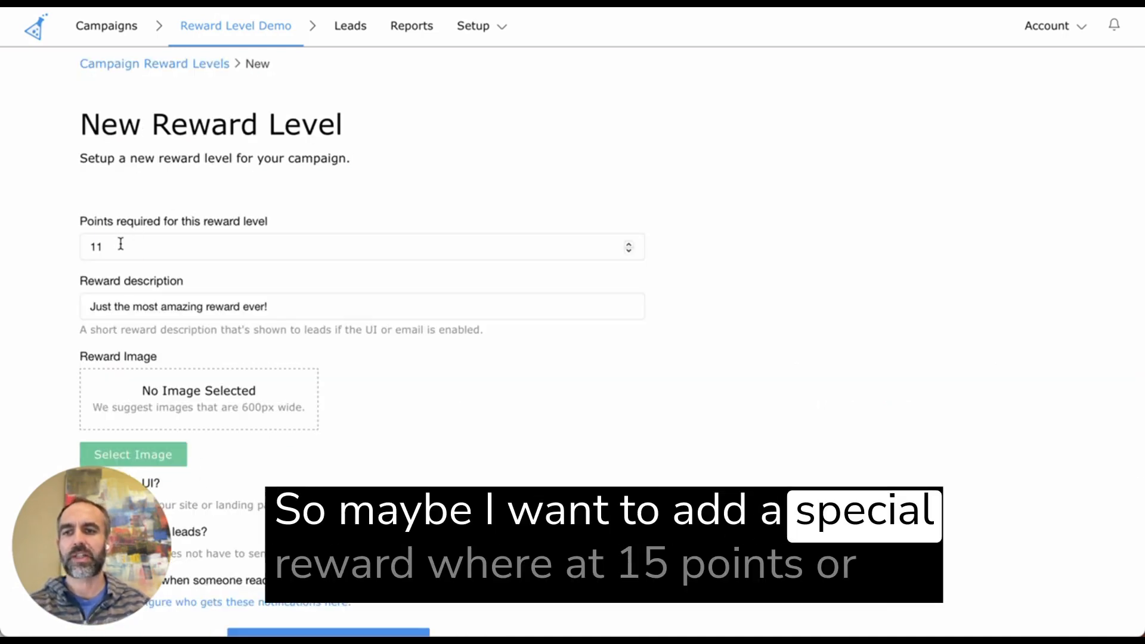
{"action": "left_click_drag", "start_coordinate": [120, 243], "coordinate": [86, 242]}
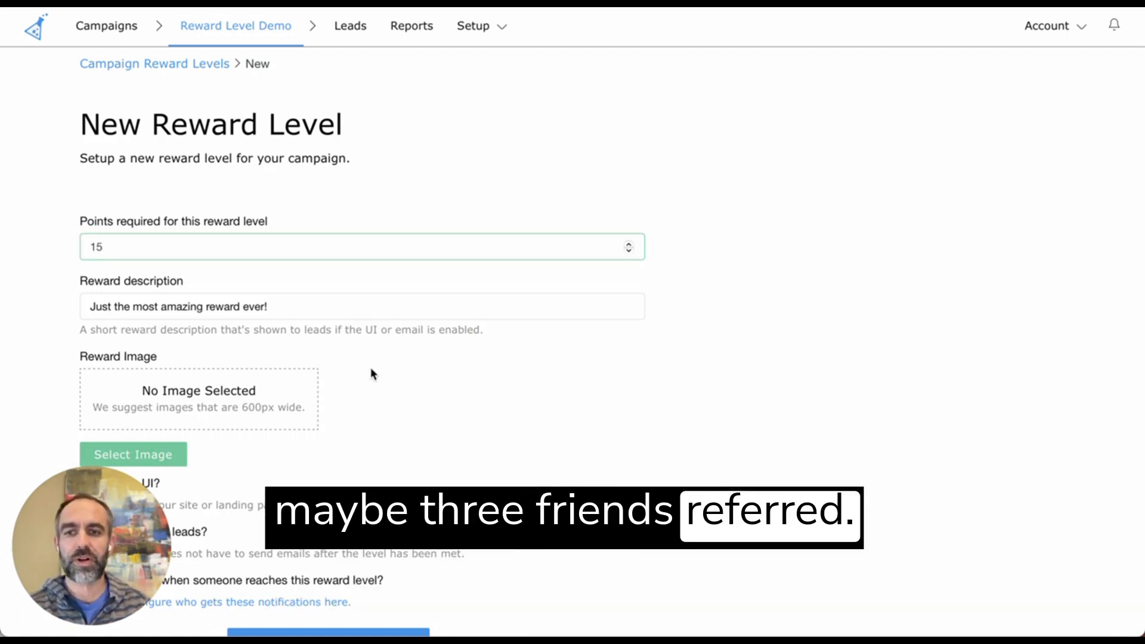
{"action": "left_click_drag", "start_coordinate": [167, 299], "coordinate": [66, 302]}
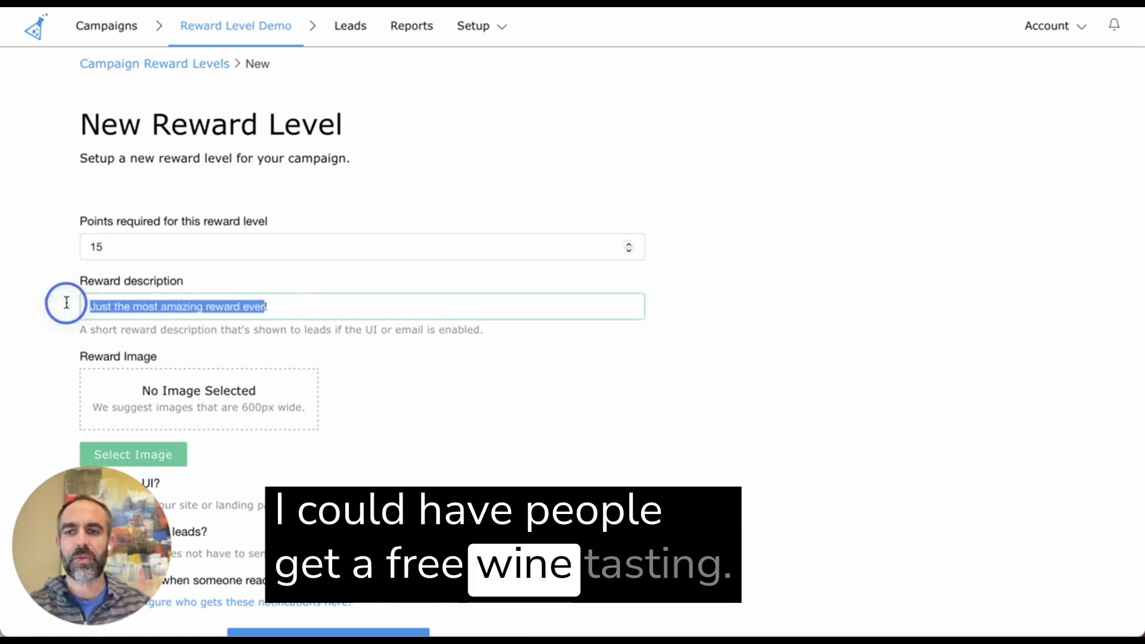
{"action": "type", "text": "Free Wine Tasting!"}
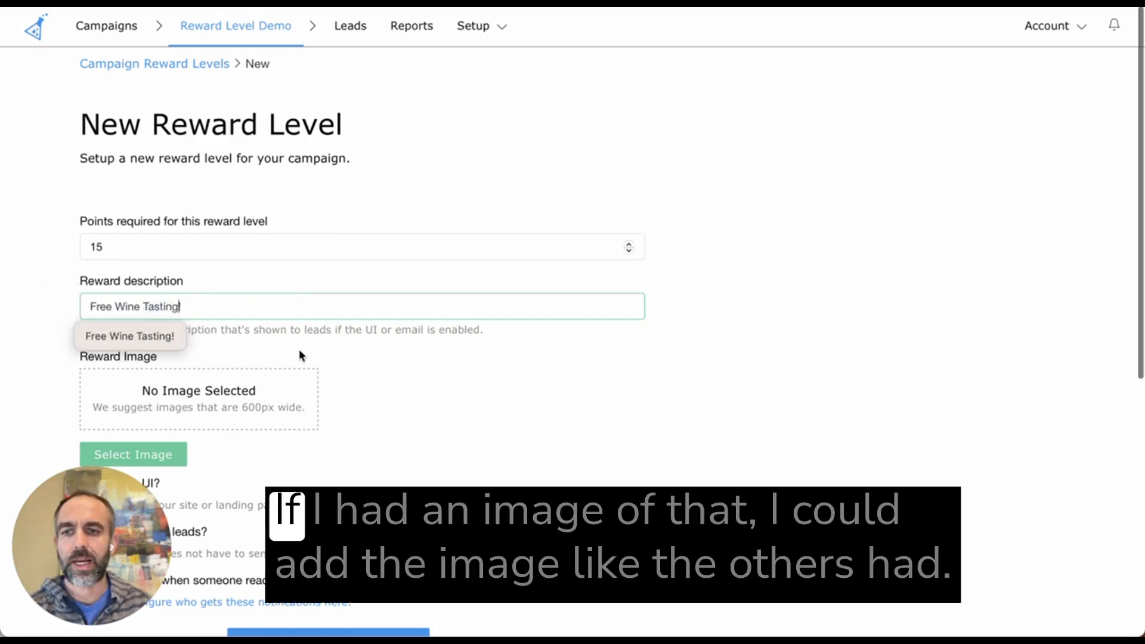
{"action": "left_click", "coordinate": [300, 353]}
Enable the email to leads and the notification when someone reaches the new reward level, and create it.
{"action": "scroll", "coordinate": [219, 399], "scroll_direction": "down", "scroll_amount": 4}
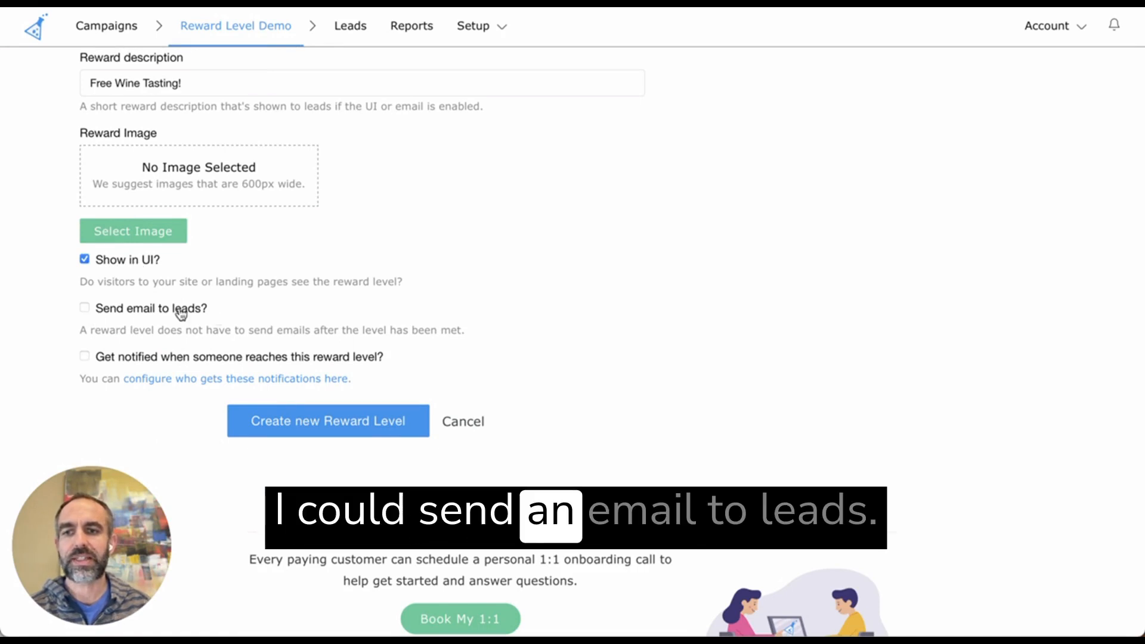
{"action": "left_click", "coordinate": [140, 315]}
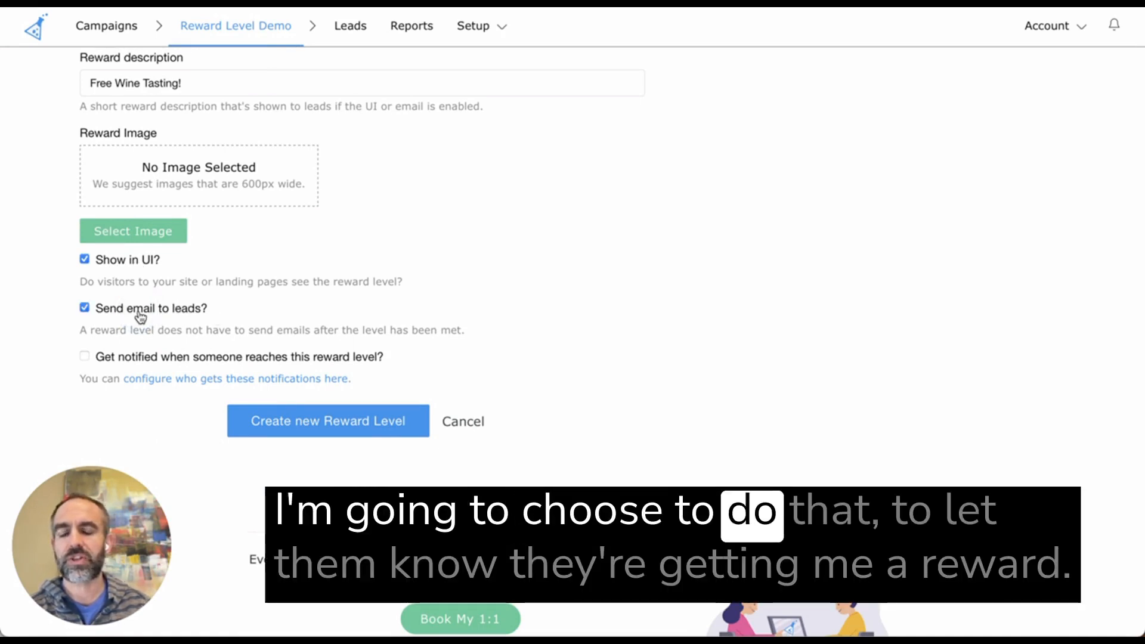
{"action": "left_click", "coordinate": [248, 356]}
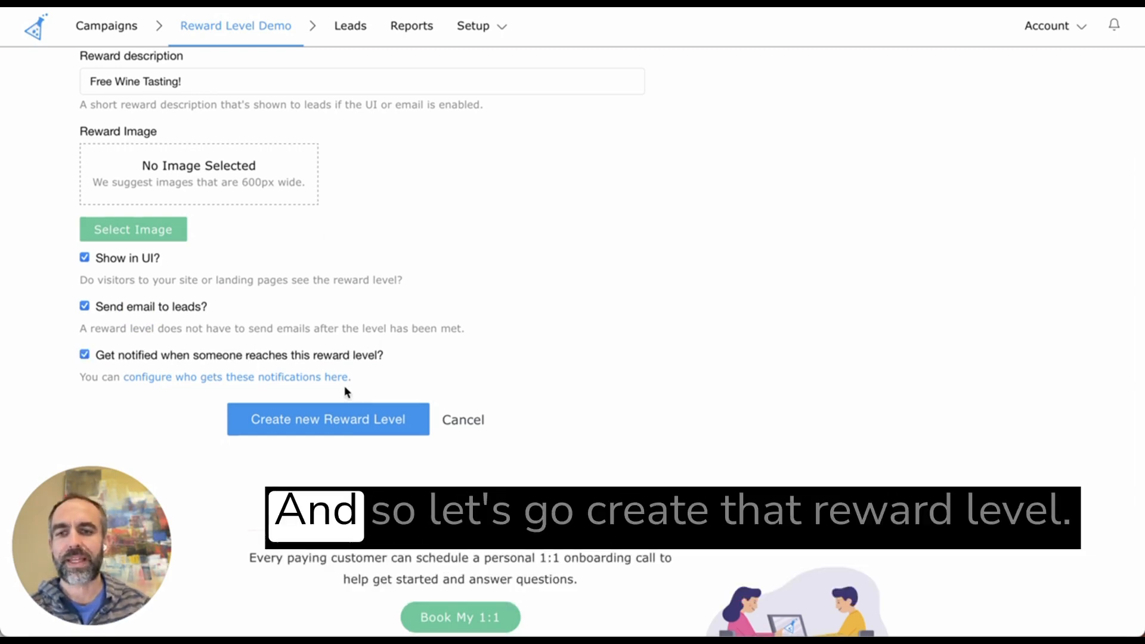
{"action": "left_click", "coordinate": [345, 421]}
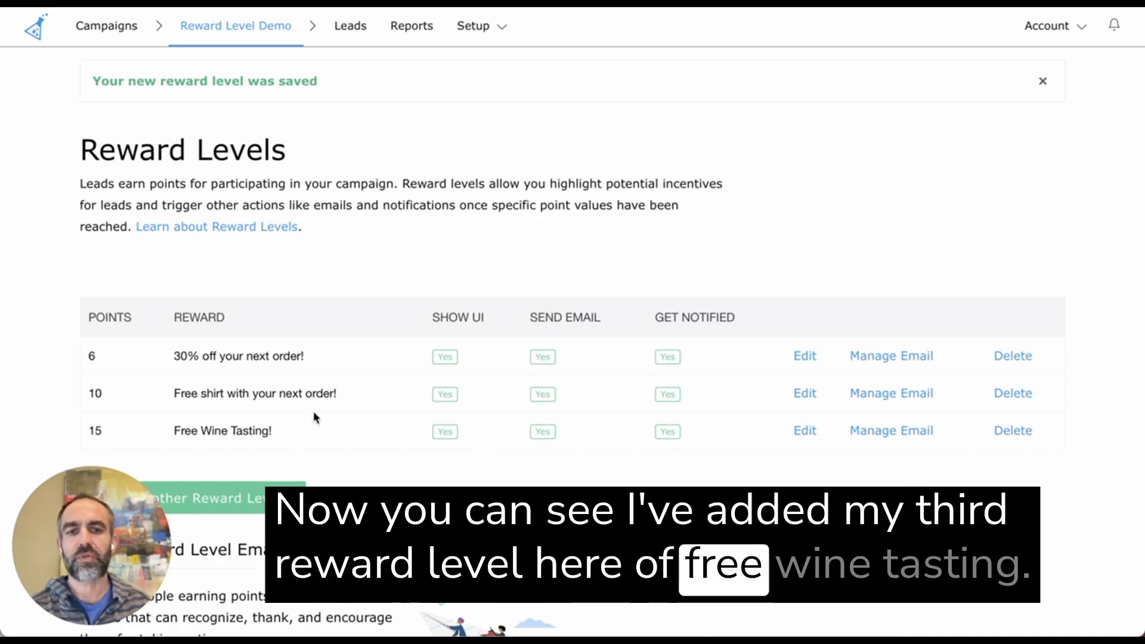
Review the 15-point reward level's email and save it with its preset subject and message body.
{"action": "scroll", "coordinate": [313, 410], "scroll_direction": "down", "scroll_amount": 1}
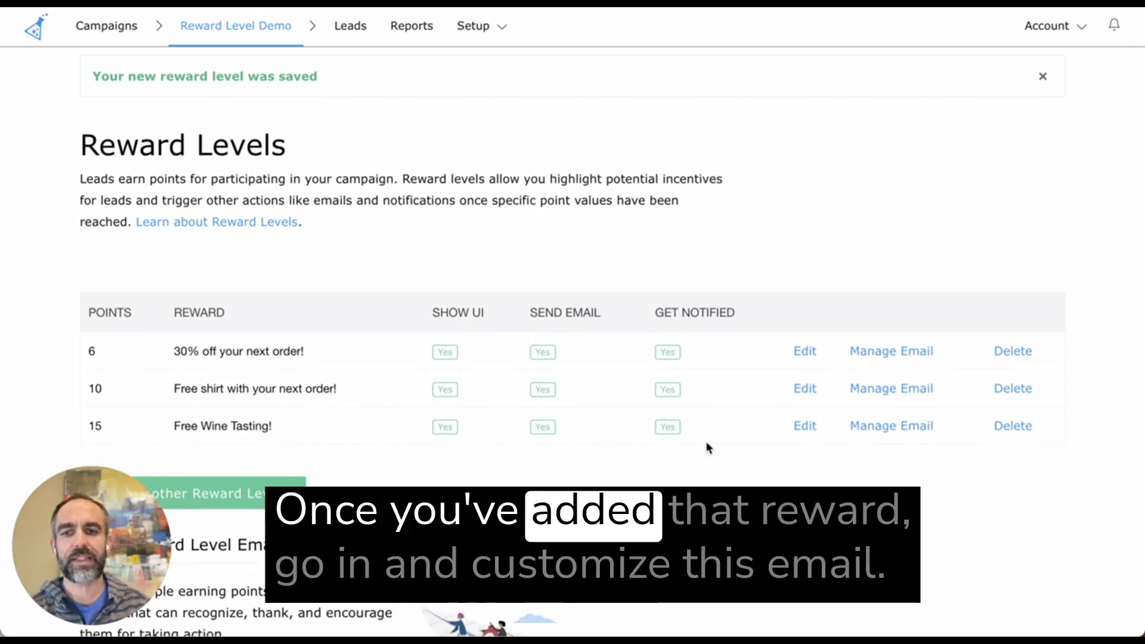
{"action": "left_click", "coordinate": [886, 427]}
{"action": "scroll", "coordinate": [249, 247], "scroll_direction": "down", "scroll_amount": 1}
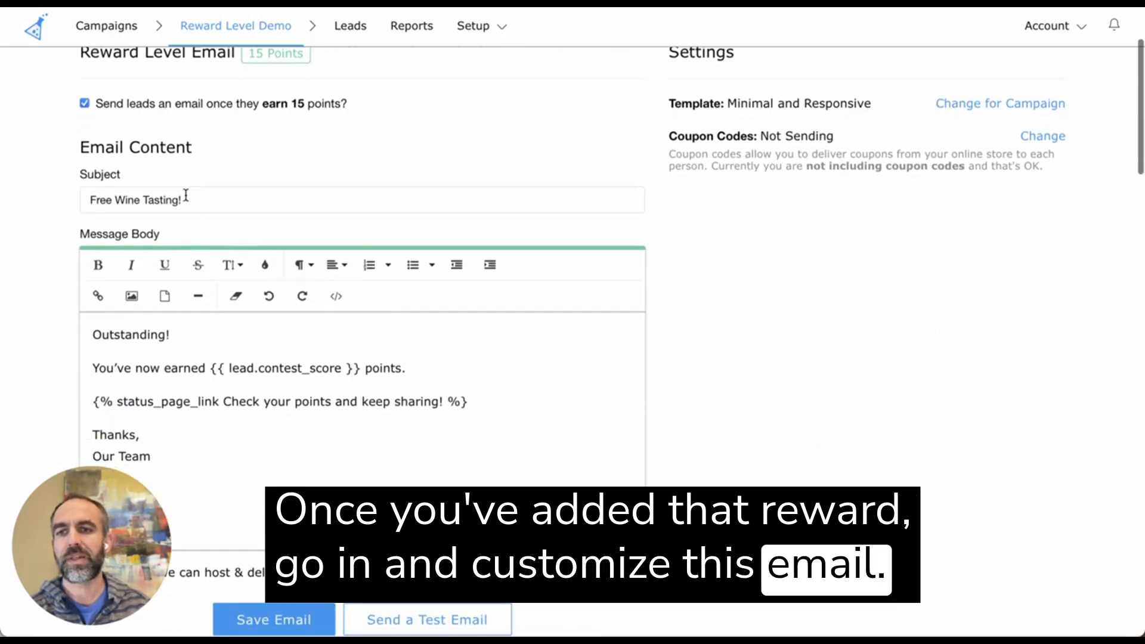
{"action": "left_click_drag", "start_coordinate": [186, 196], "coordinate": [102, 191]}
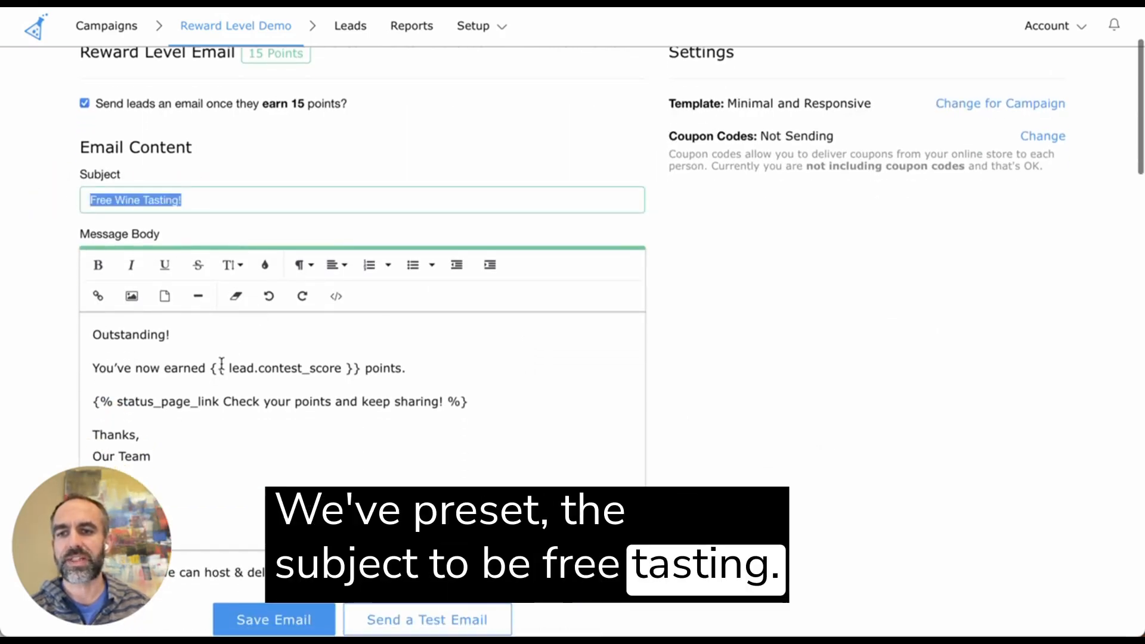
{"action": "left_click_drag", "start_coordinate": [93, 401], "coordinate": [224, 417]}
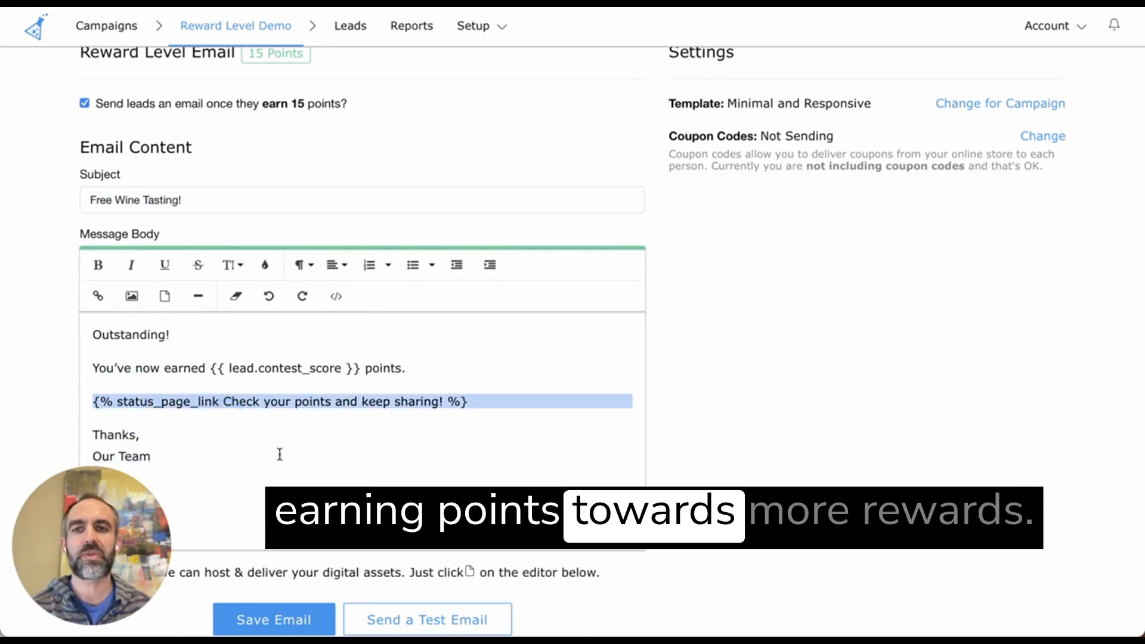
{"action": "scroll", "coordinate": [280, 455], "scroll_direction": "down", "scroll_amount": 2}
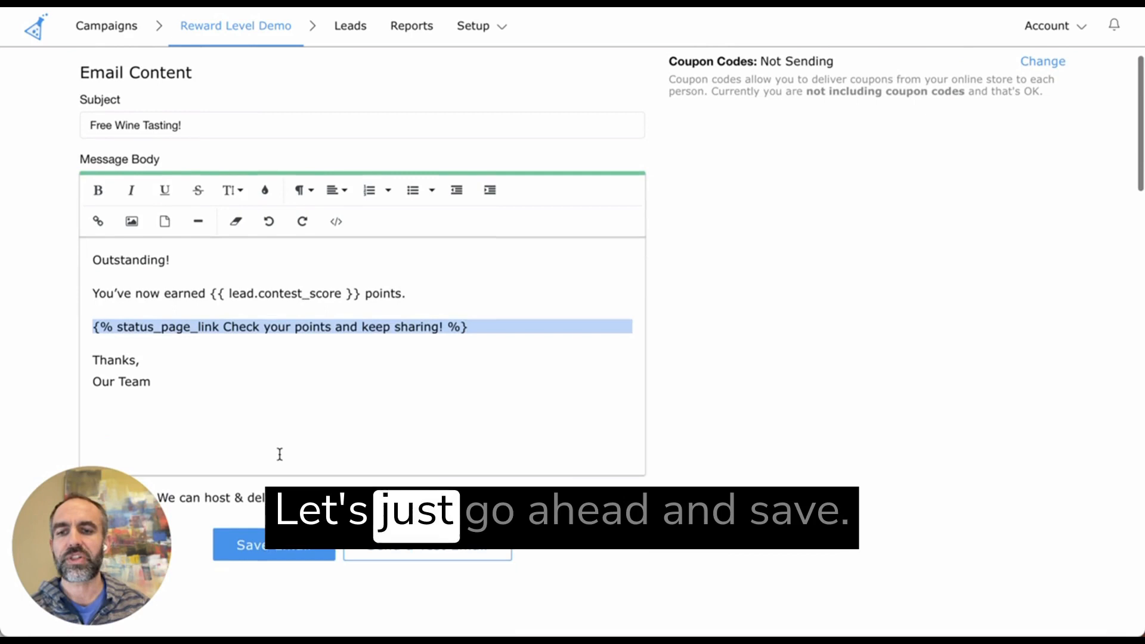
{"action": "left_click", "coordinate": [270, 550]}
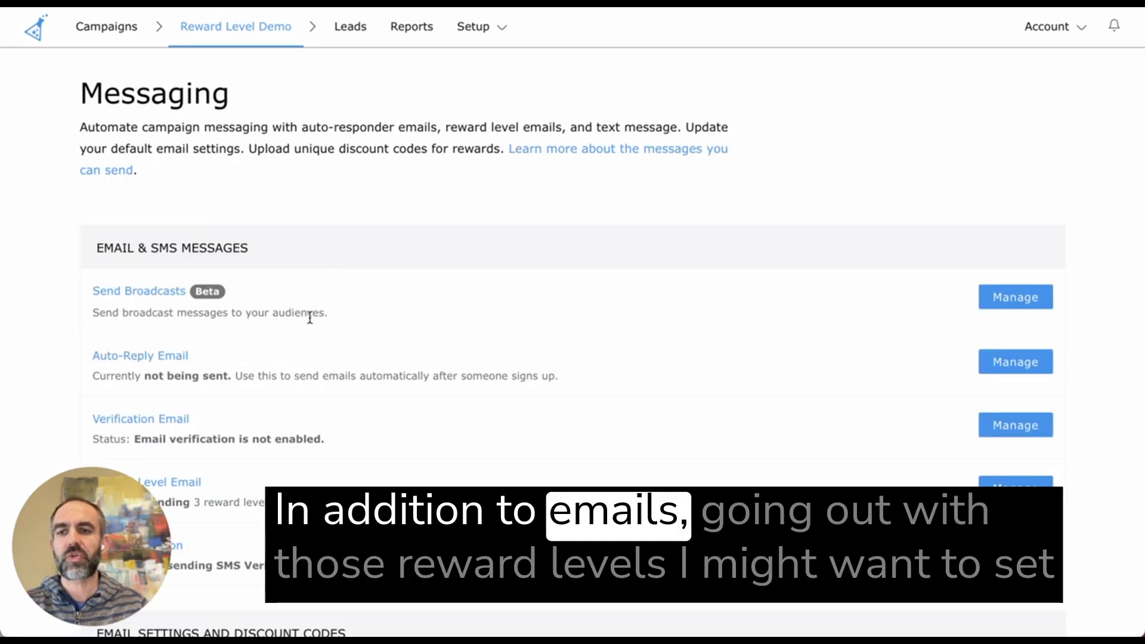
Set the campaign's auto-reply email to send every time a lead signs up, keep its preset content, and save it.
{"action": "left_click", "coordinate": [154, 356]}
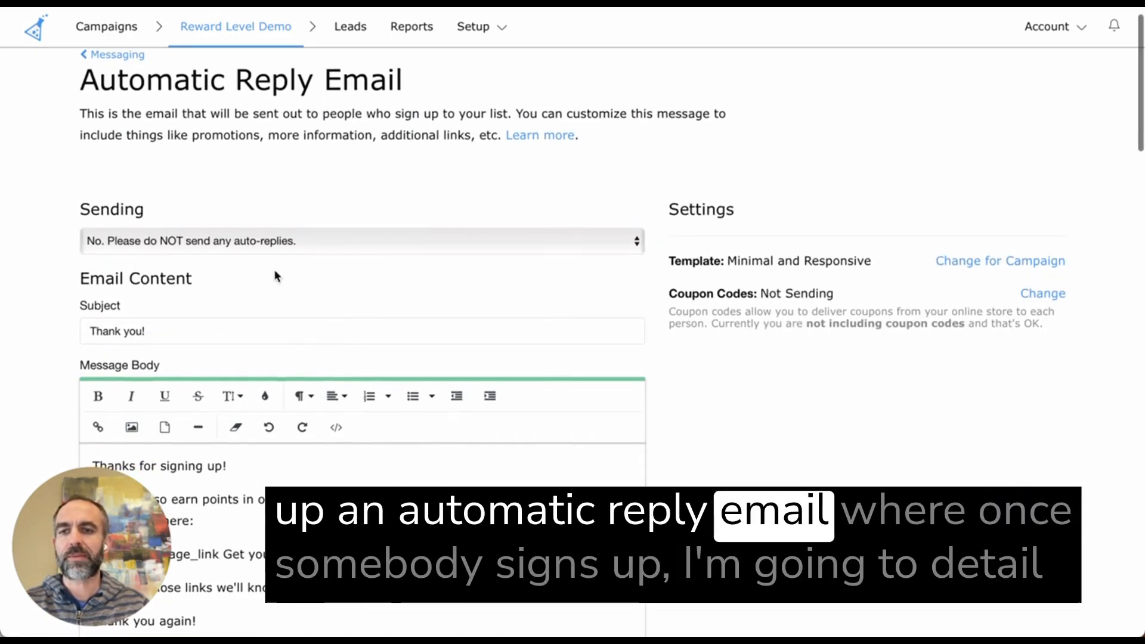
{"action": "left_click", "coordinate": [266, 242]}
{"action": "left_click", "coordinate": [261, 257]}
{"action": "scroll", "coordinate": [281, 321], "scroll_direction": "down", "scroll_amount": 1}
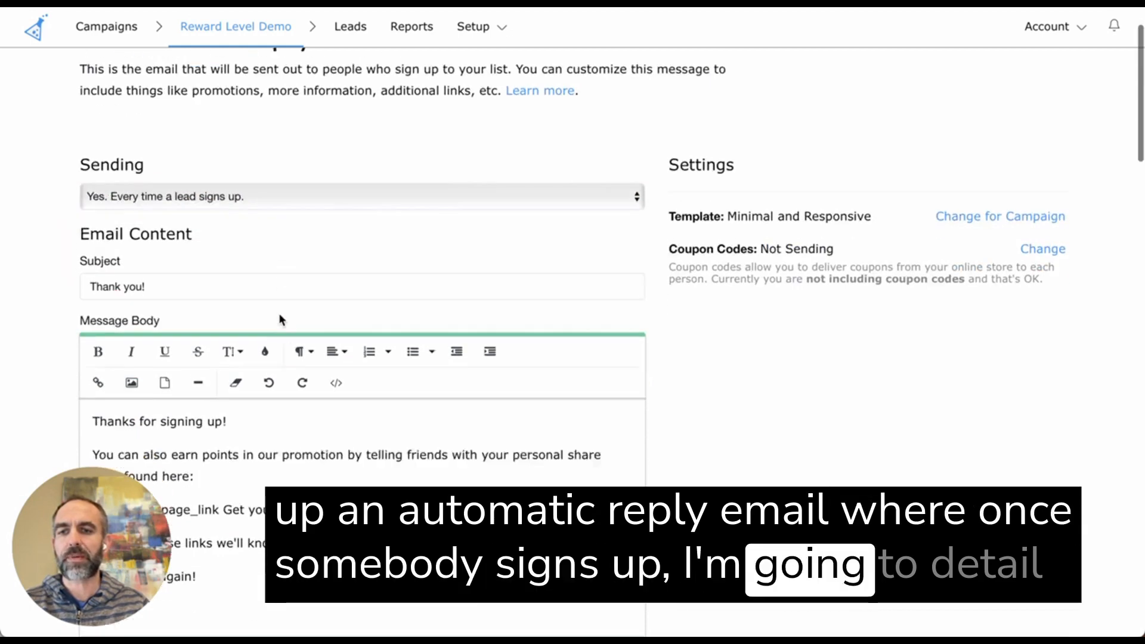
{"action": "scroll", "coordinate": [280, 321], "scroll_direction": "down", "scroll_amount": 2}
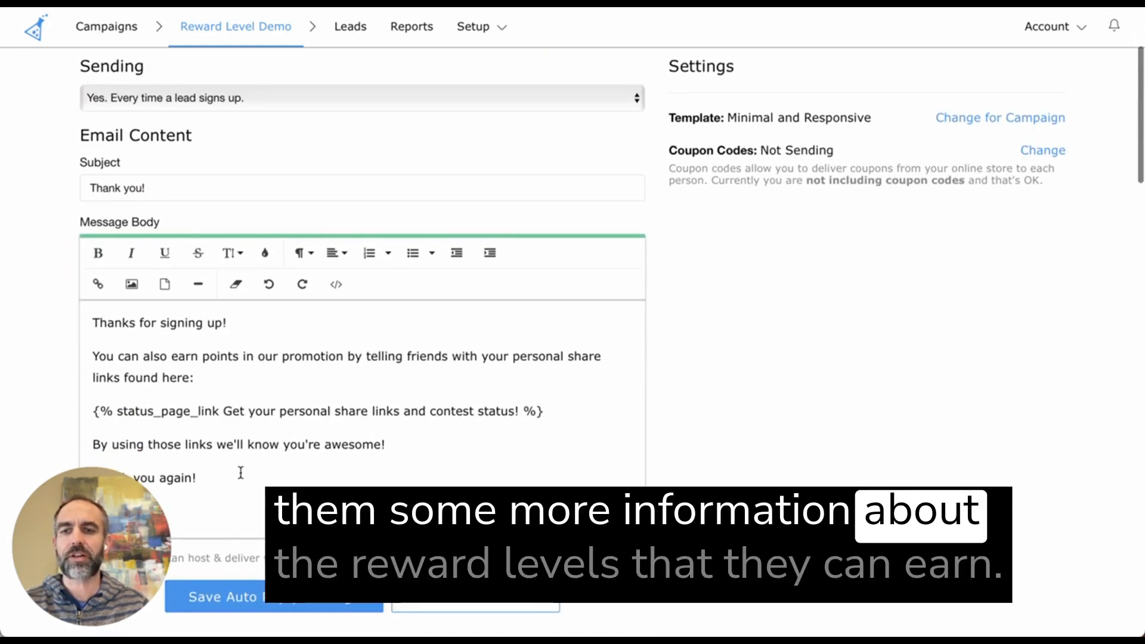
{"action": "scroll", "coordinate": [241, 473], "scroll_direction": "down", "scroll_amount": 1}
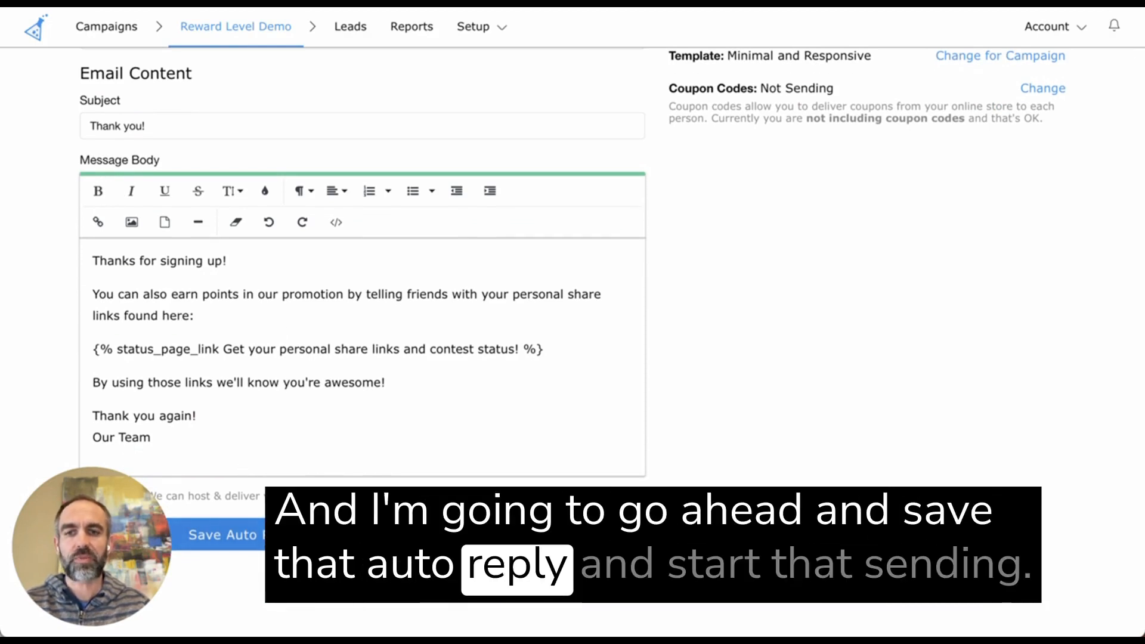
{"action": "left_click", "coordinate": [281, 535]}
Return to the messaging overview and examine the reward level email and SMS verification entries.
{"action": "left_click", "coordinate": [117, 144]}
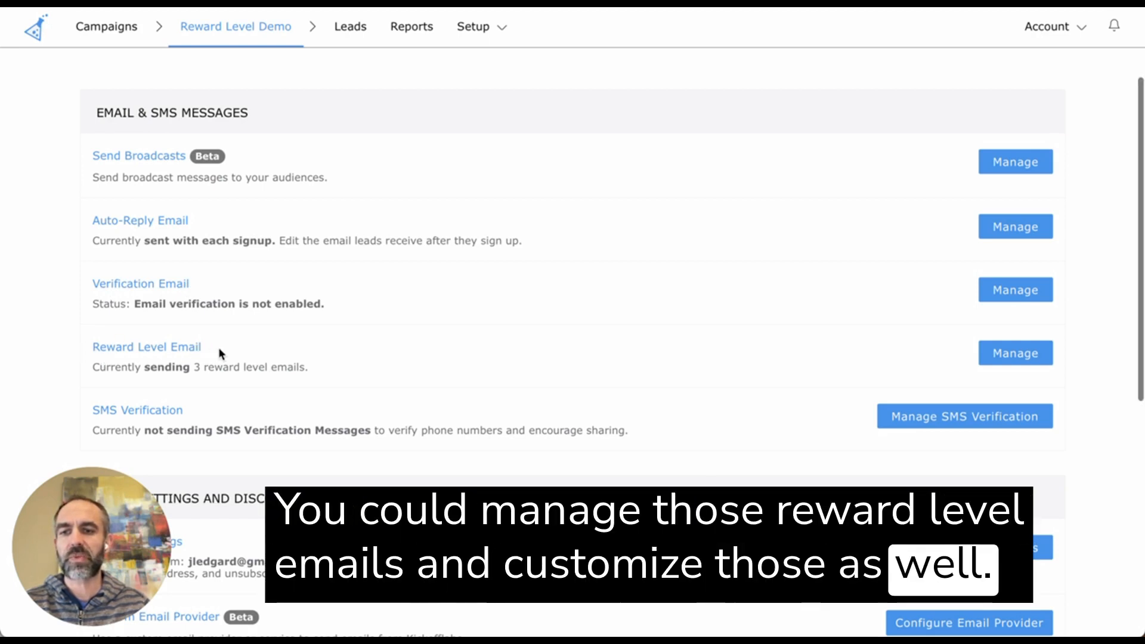
{"action": "scroll", "coordinate": [219, 351], "scroll_direction": "down", "scroll_amount": 1}
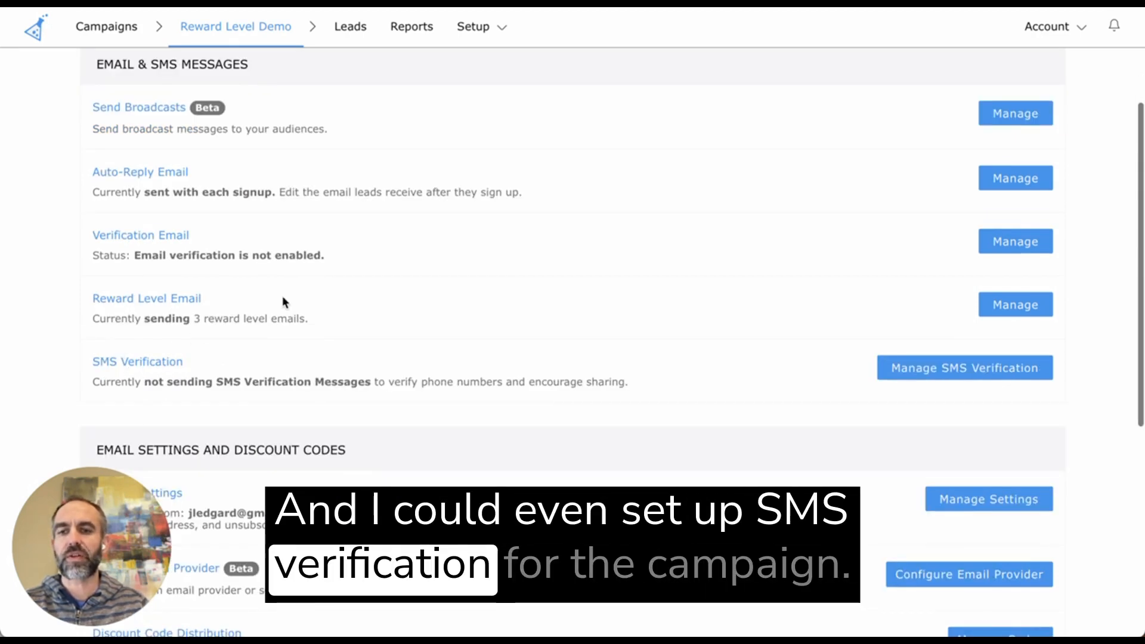
{"action": "scroll", "coordinate": [283, 300], "scroll_direction": "up", "scroll_amount": 3}
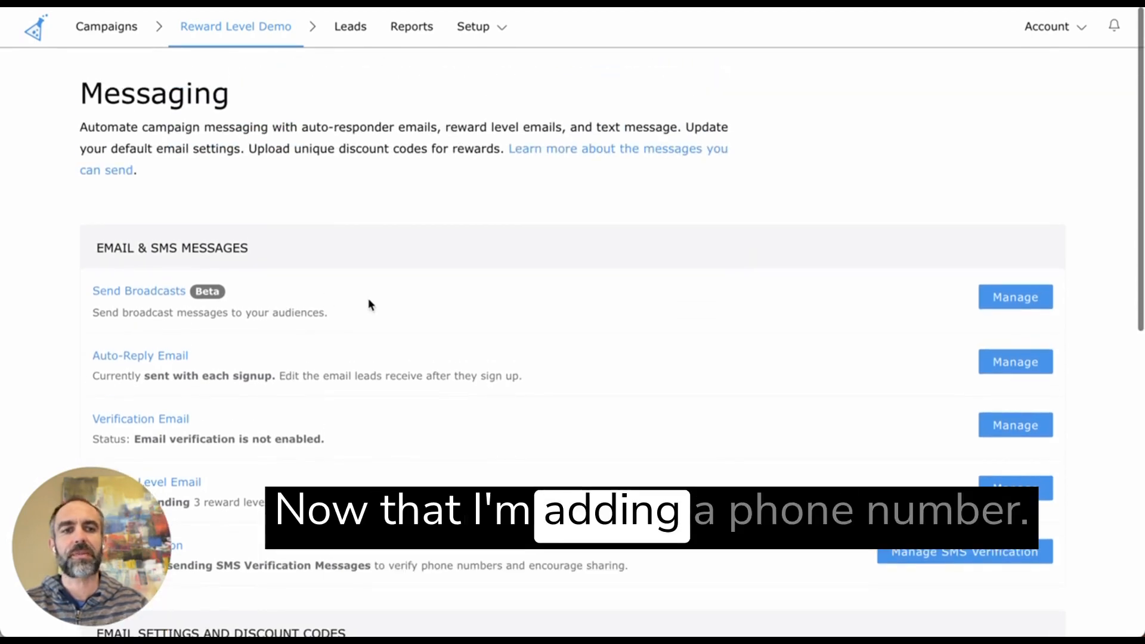
View the campaign's leads and examine the signup list and the options for importing and downloading leads.
{"action": "left_click", "coordinate": [226, 33]}
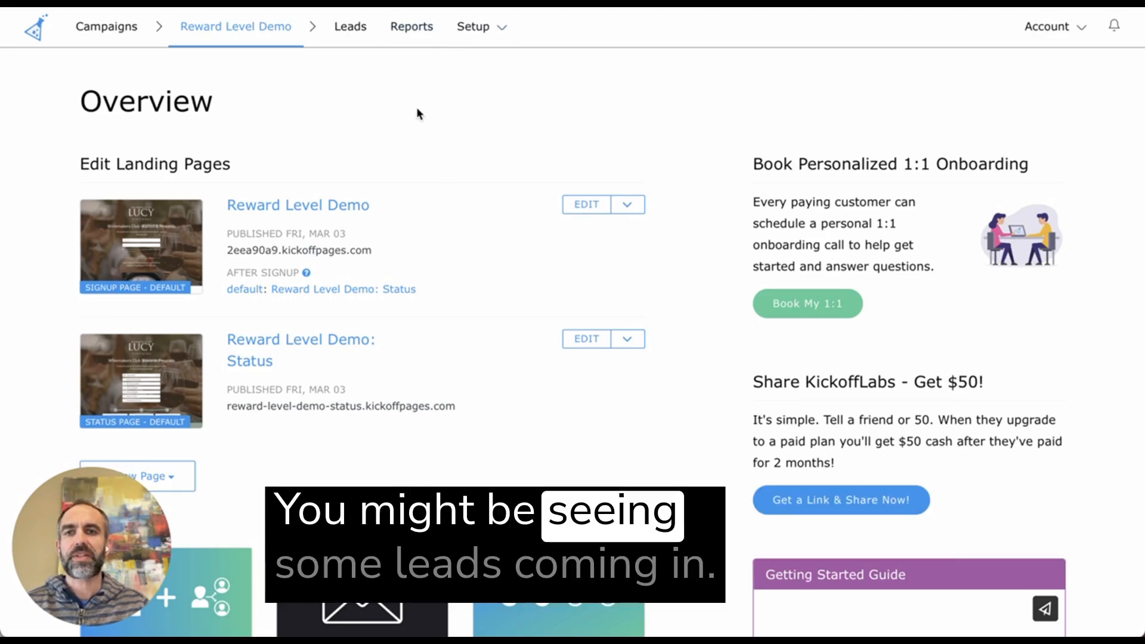
{"action": "left_click", "coordinate": [342, 25]}
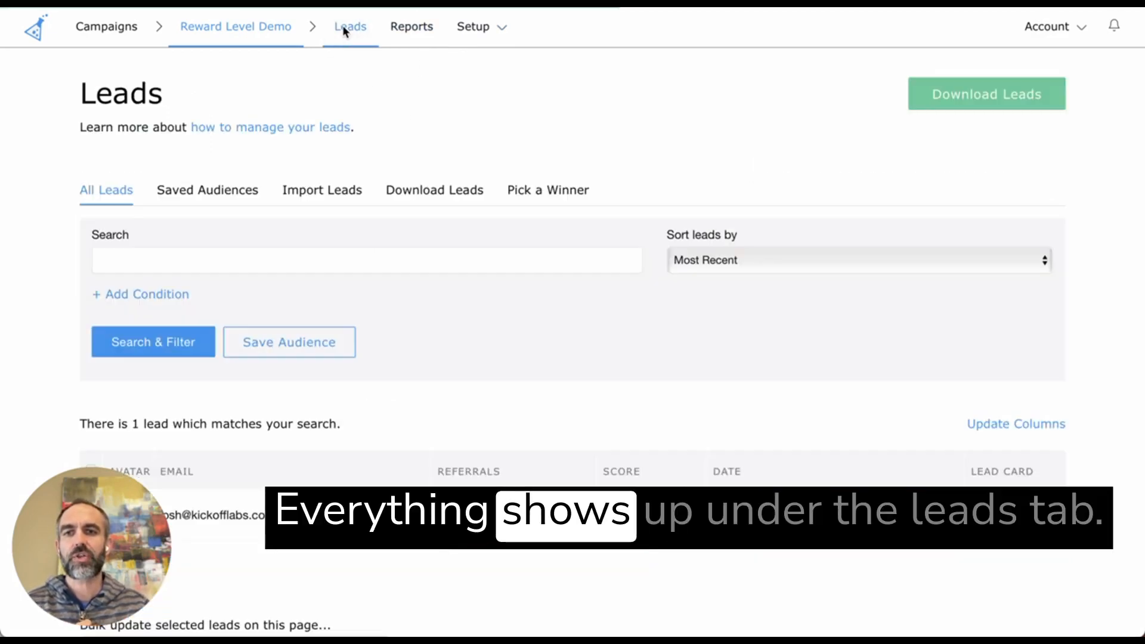
{"action": "scroll", "coordinate": [494, 302], "scroll_direction": "down", "scroll_amount": 2}
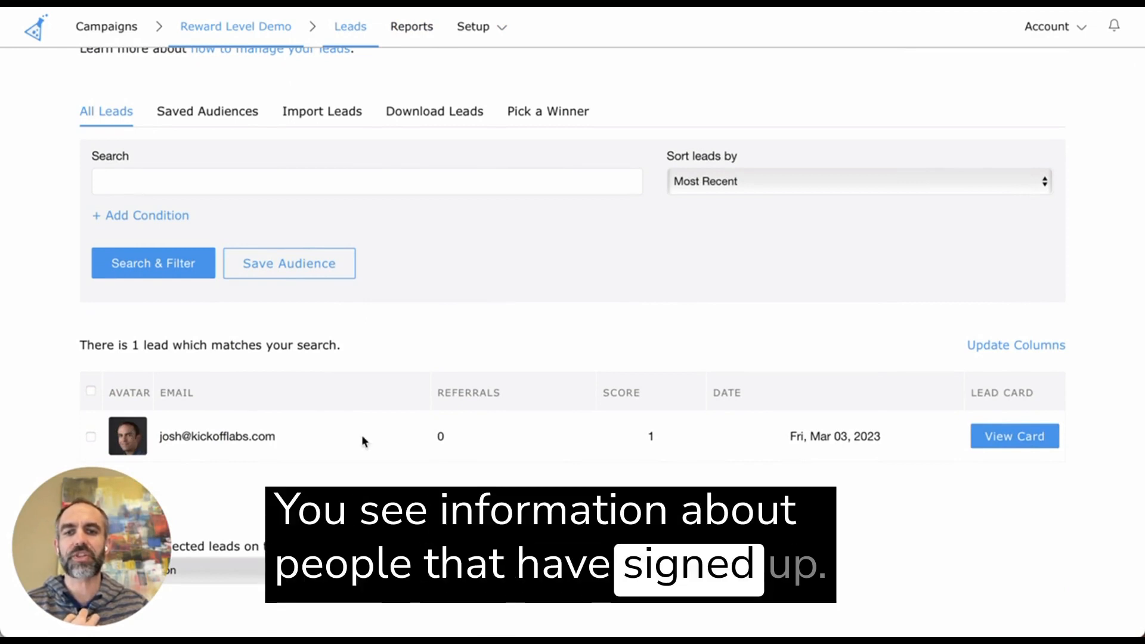
{"action": "scroll", "coordinate": [650, 430], "scroll_direction": "up", "scroll_amount": 1}
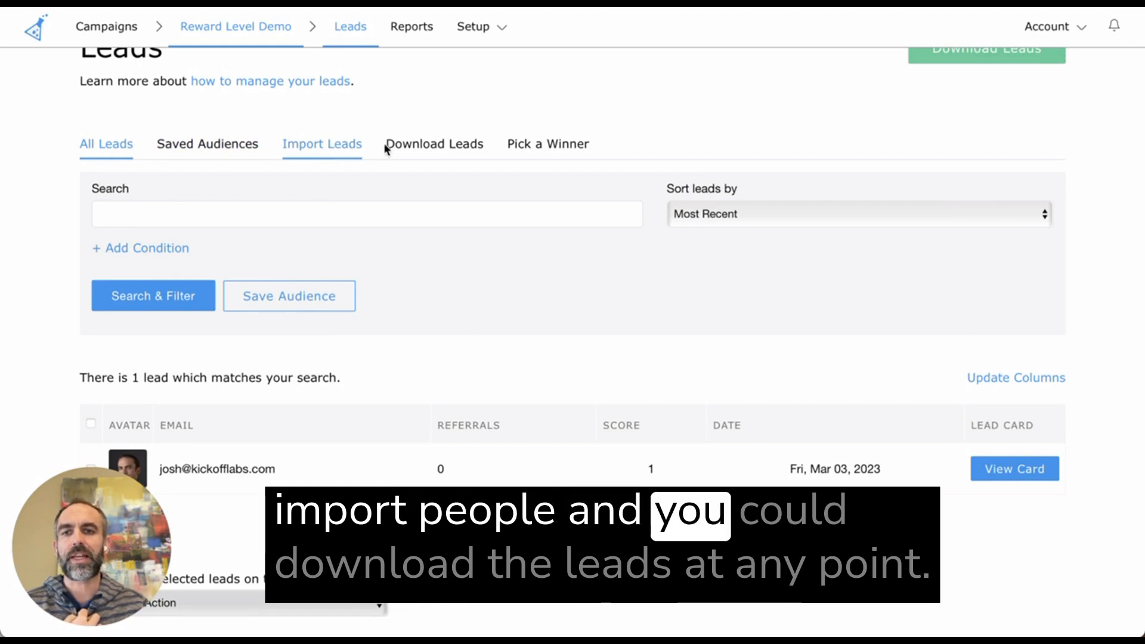
{"action": "scroll", "coordinate": [433, 144], "scroll_direction": "up", "scroll_amount": 1}
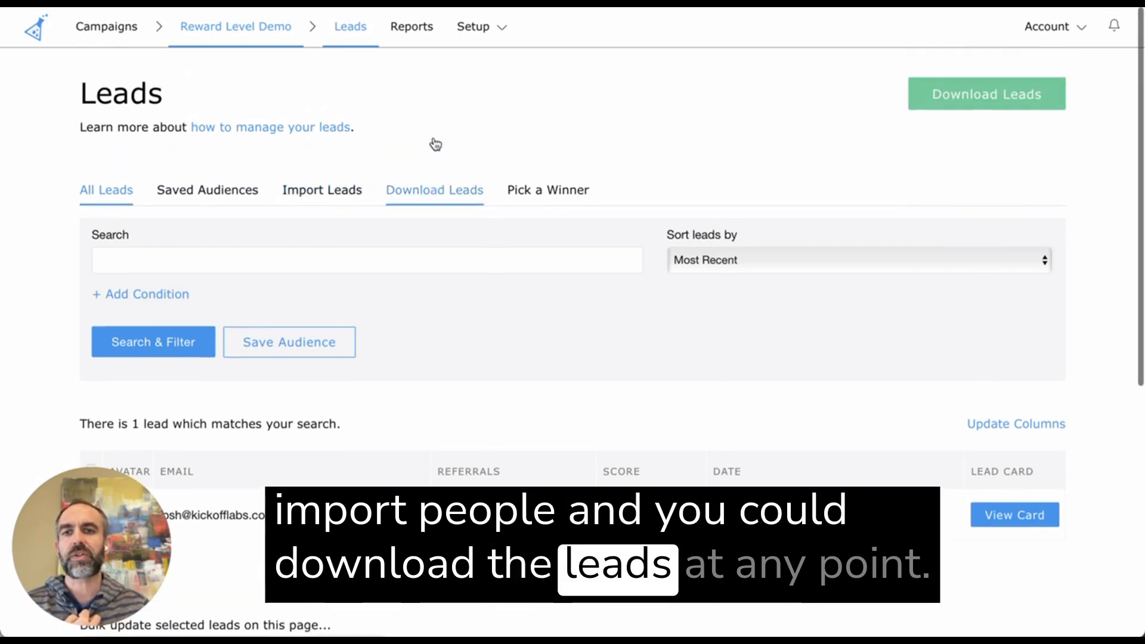
View the campaign results report and the campaign's integrations.
{"action": "left_click", "coordinate": [418, 27]}
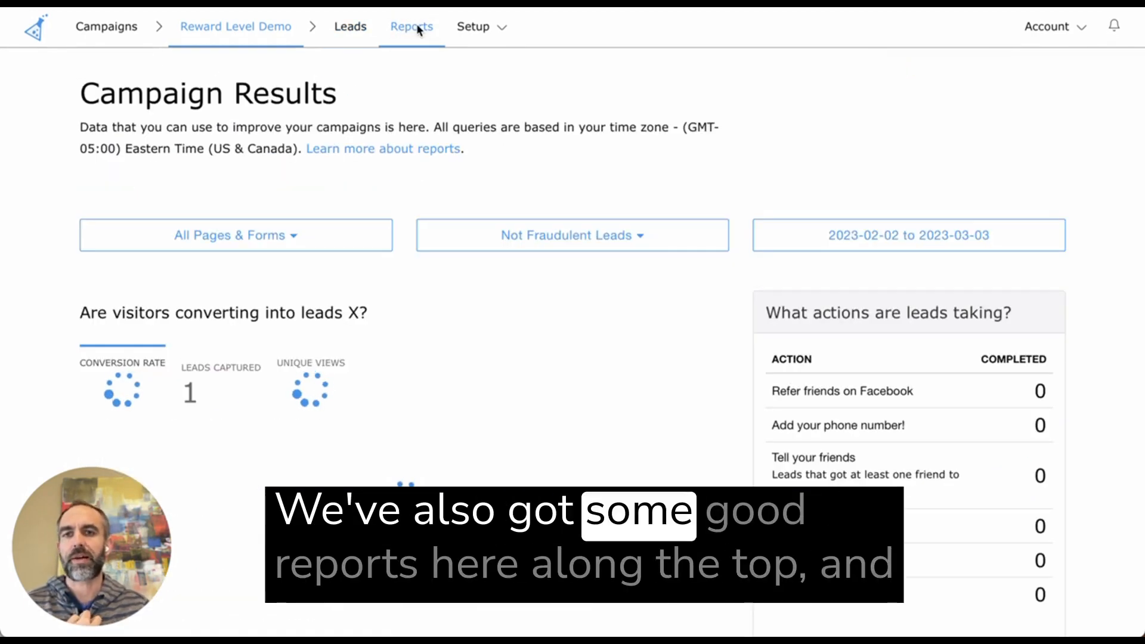
{"action": "left_click", "coordinate": [486, 27]}
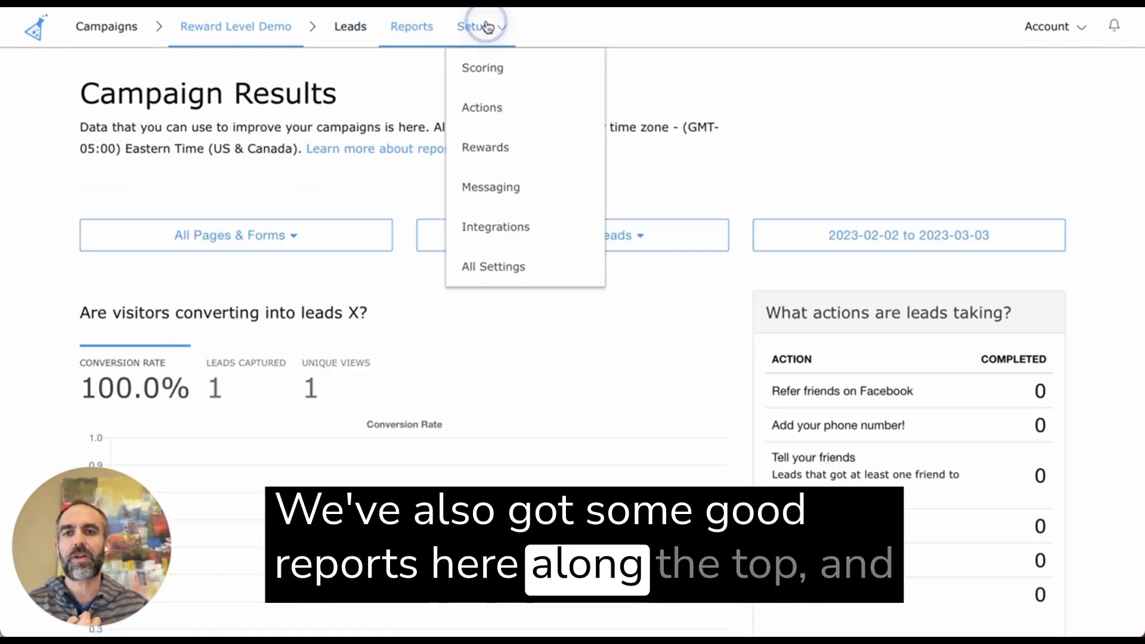
{"action": "left_click", "coordinate": [517, 238]}
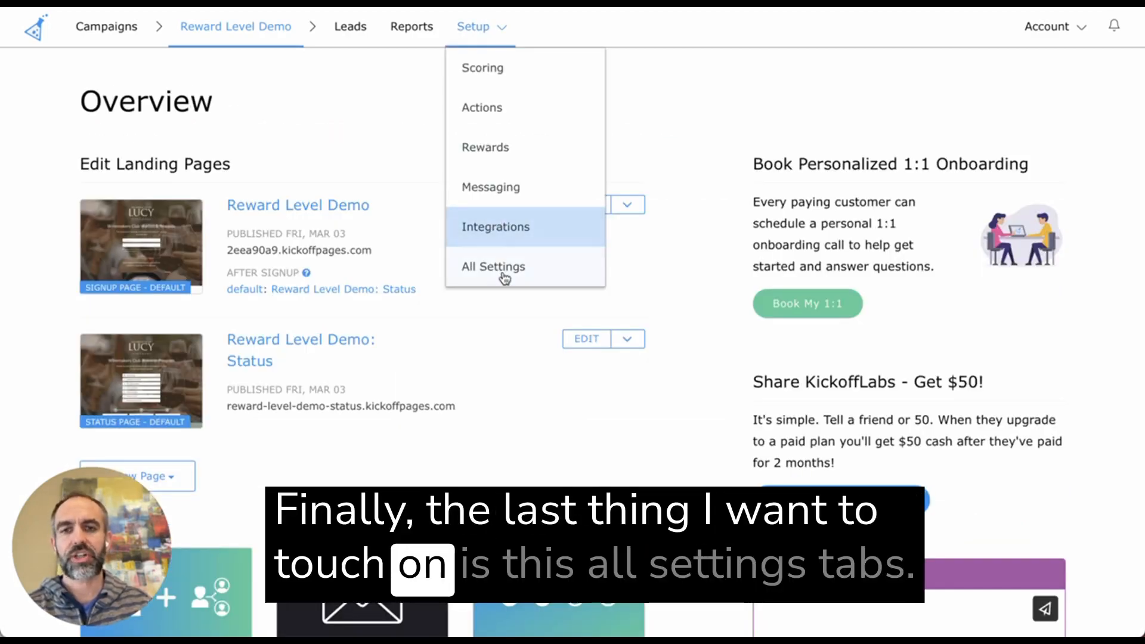
View all of the campaign's settings and examine the landing page options, including analytics and tracking codes and A/B test history.
{"action": "left_click", "coordinate": [503, 277]}
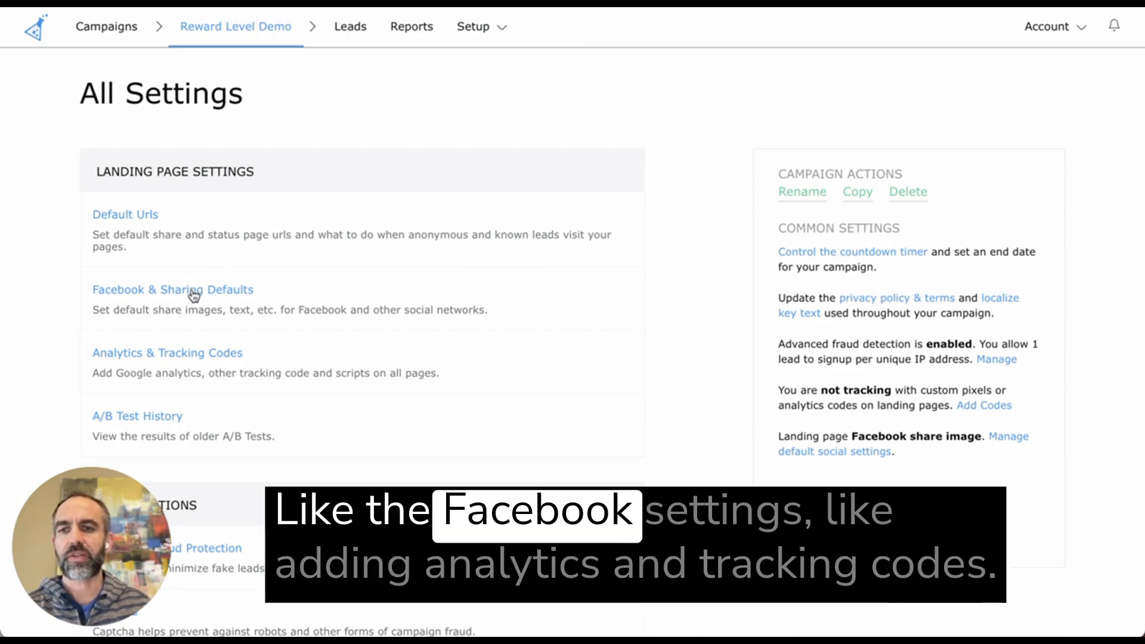
{"action": "left_click", "coordinate": [186, 353]}
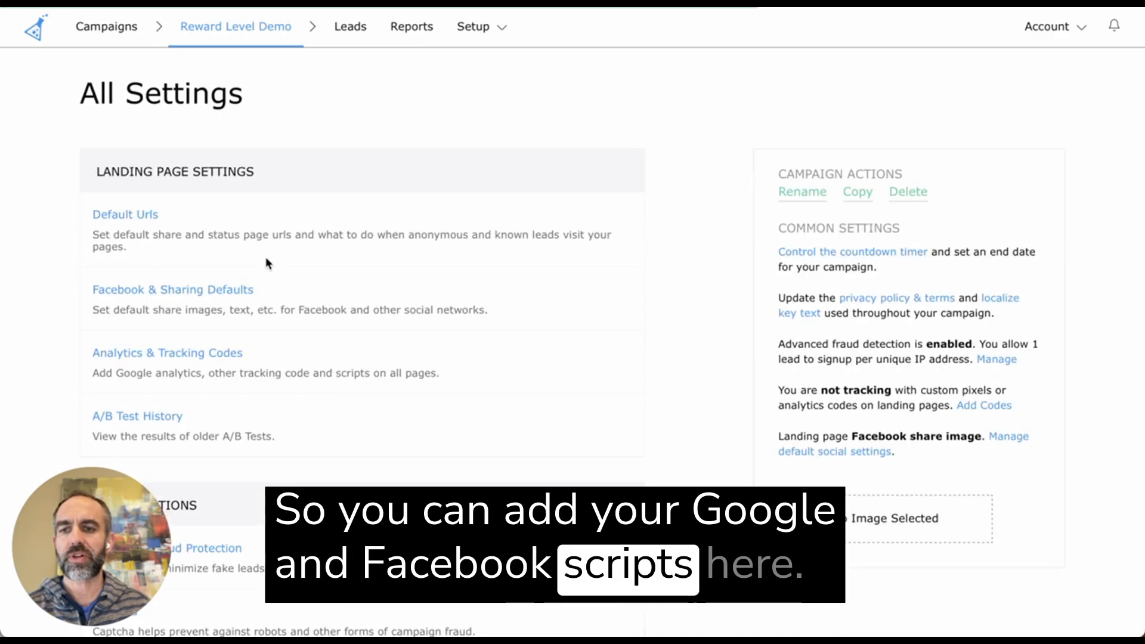
{"action": "scroll", "coordinate": [266, 261], "scroll_direction": "down", "scroll_amount": 2}
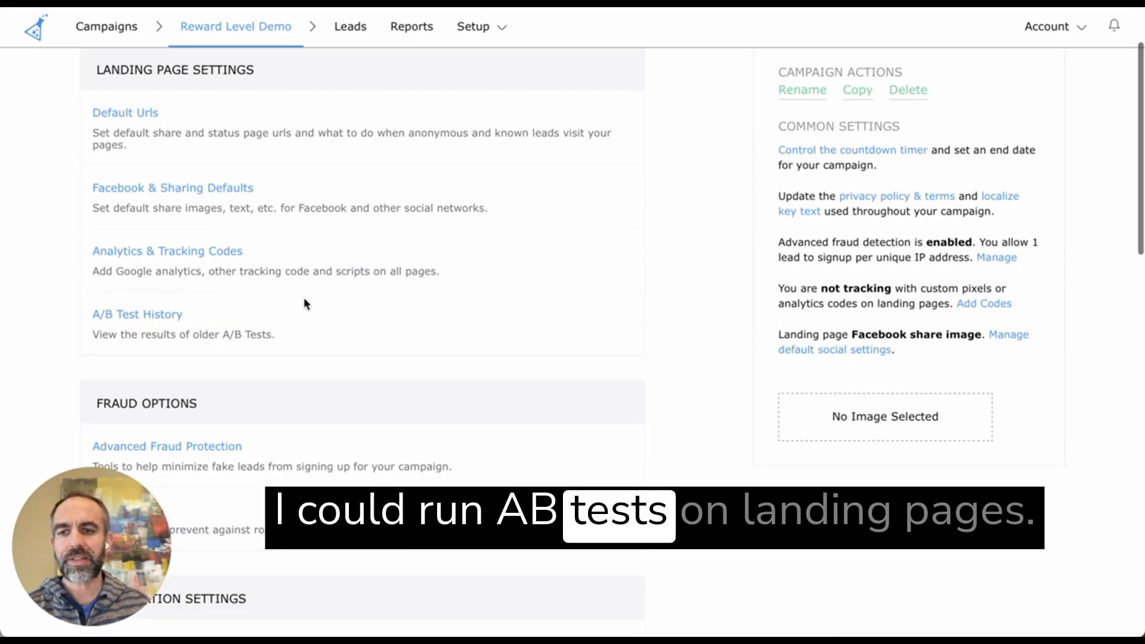
{"action": "scroll", "coordinate": [303, 299], "scroll_direction": "down", "scroll_amount": 2}
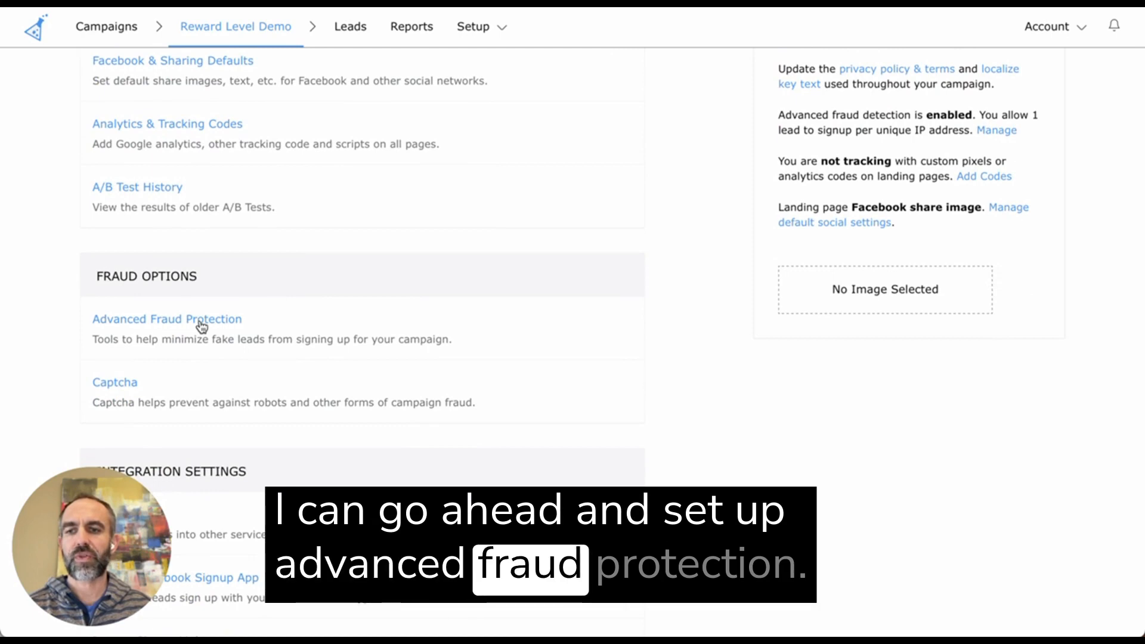
View the advanced fraud protection settings and examine the duplicate IP check and optional fraud checks.
{"action": "left_click", "coordinate": [201, 323]}
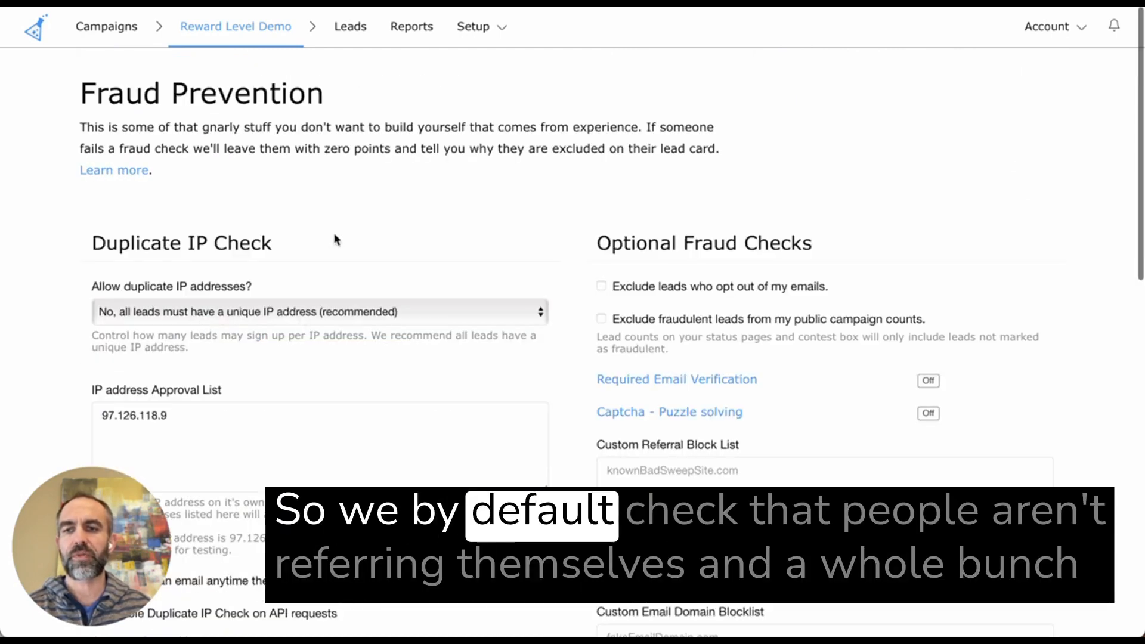
{"action": "scroll", "coordinate": [335, 240], "scroll_direction": "down", "scroll_amount": 1}
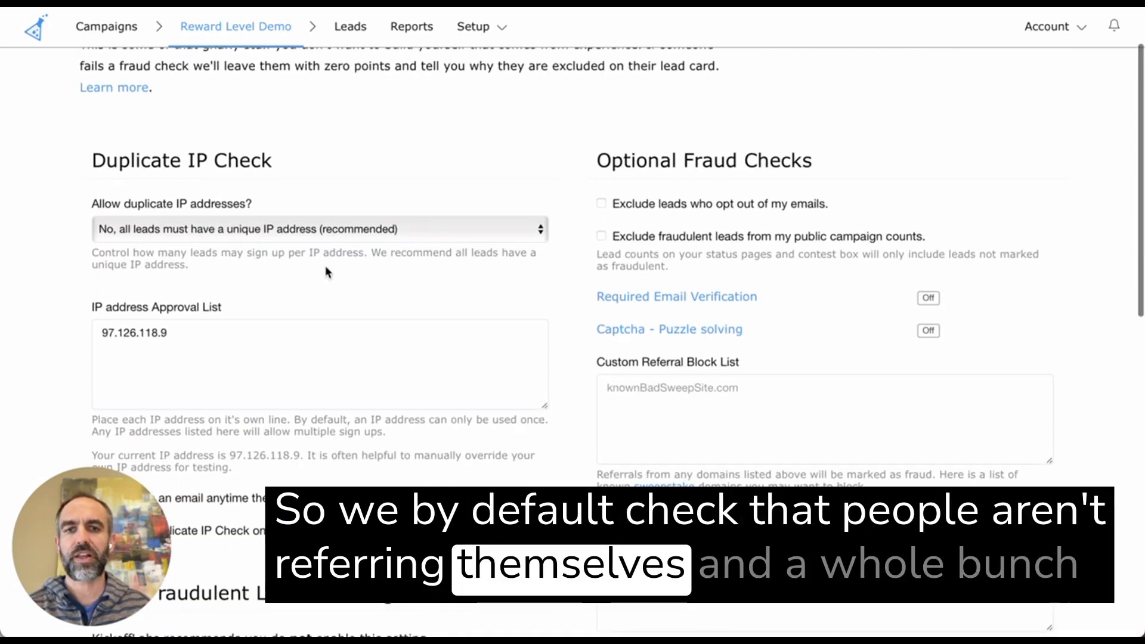
{"action": "scroll", "coordinate": [325, 272], "scroll_direction": "down", "scroll_amount": 1}
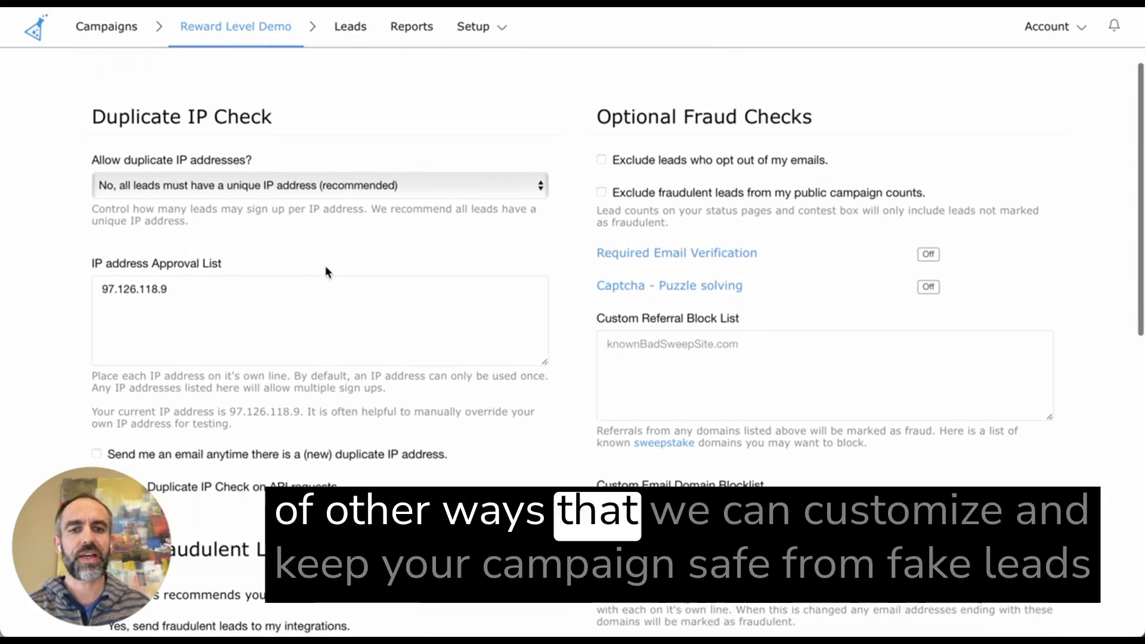
{"action": "scroll", "coordinate": [144, 98], "scroll_direction": "up", "scroll_amount": 2}
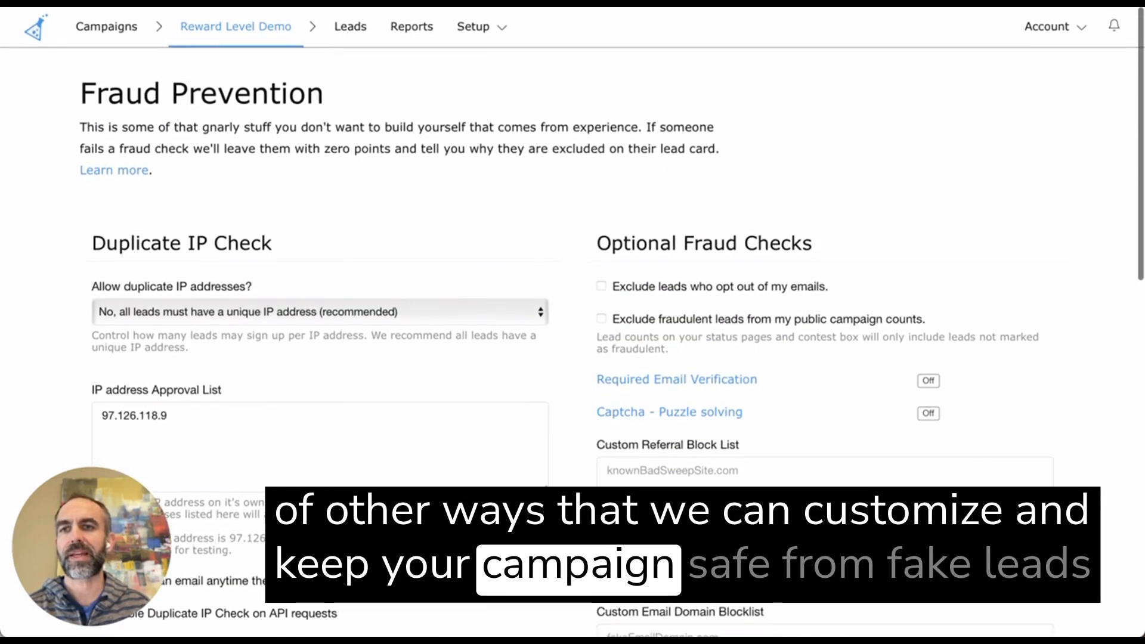
{"action": "scroll", "coordinate": [572, 340], "scroll_direction": "down", "scroll_amount": 3}
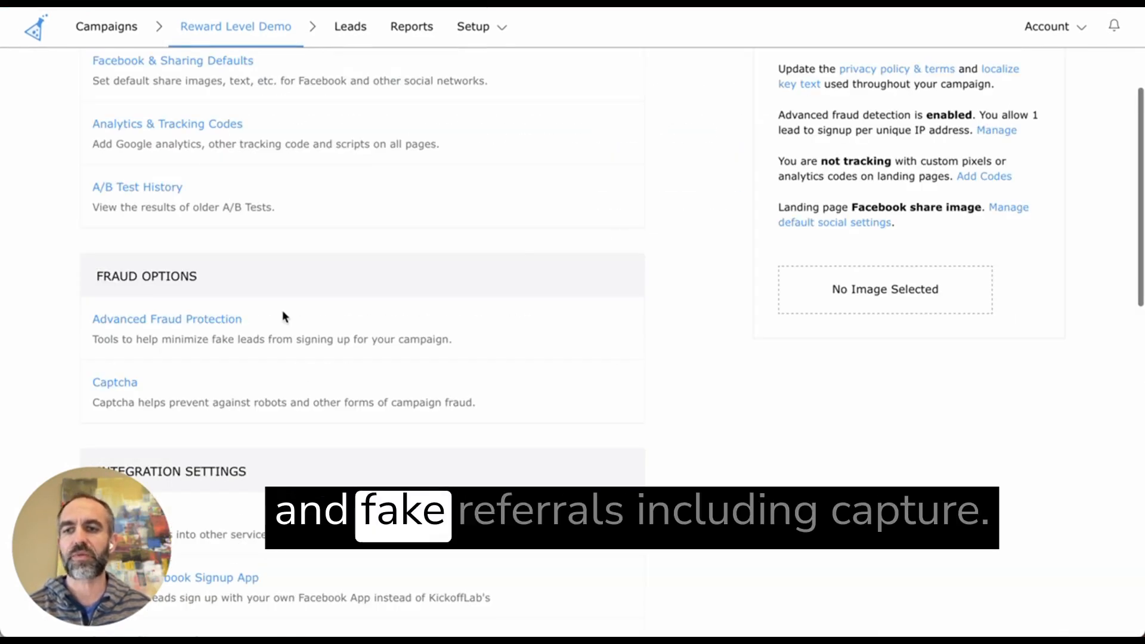
Return to the full settings list and examine the Captcha and integration settings entries.
{"action": "scroll", "coordinate": [281, 310], "scroll_direction": "down", "scroll_amount": 1}
{"action": "scroll", "coordinate": [238, 320], "scroll_direction": "down", "scroll_amount": 1}
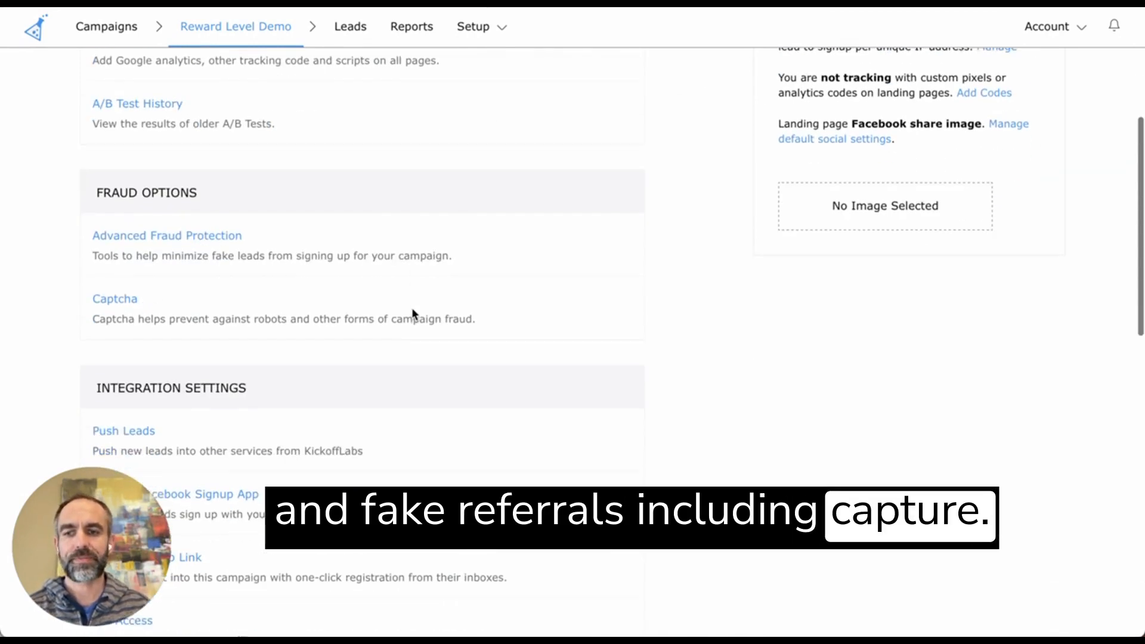
{"action": "scroll", "coordinate": [489, 123], "scroll_direction": "up", "scroll_amount": 5}
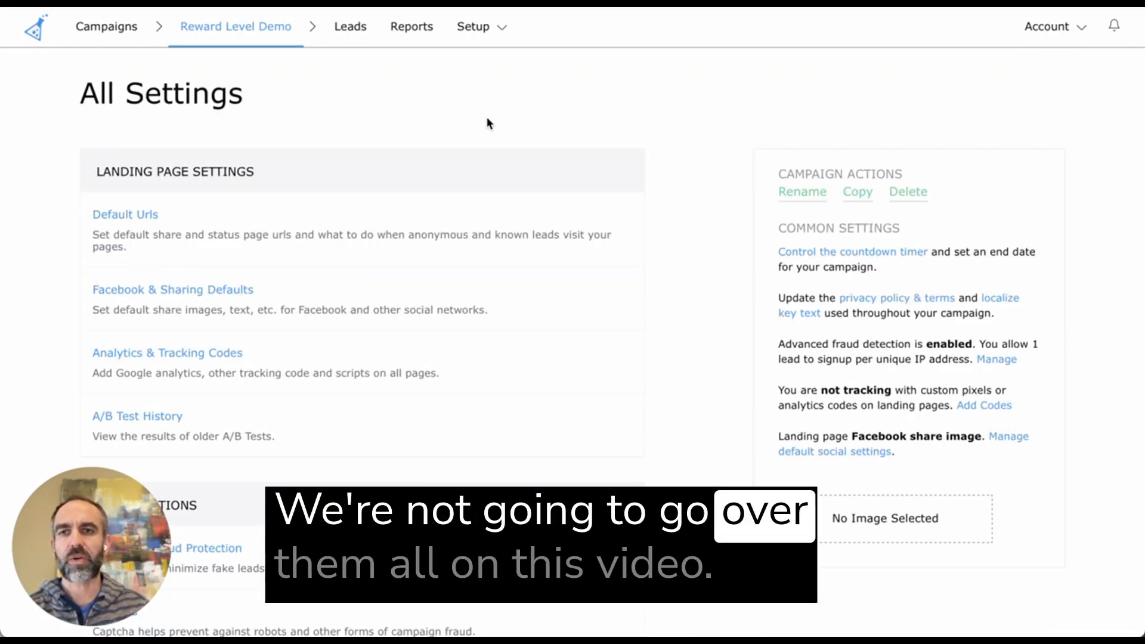